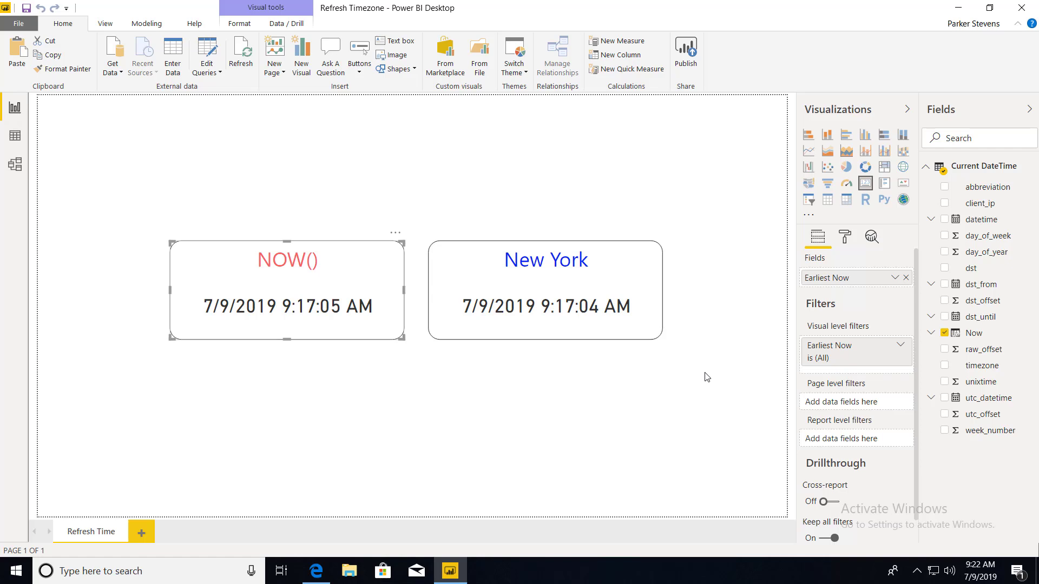
Inspect the NOW() card's Now measure formula, then select the New York card
left_click(707, 377)
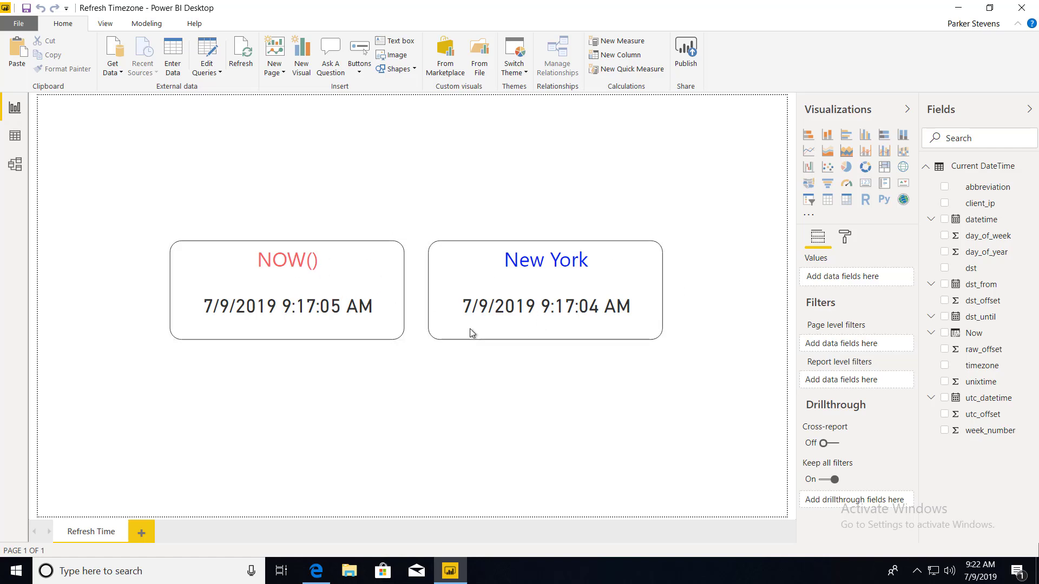
left_click(306, 268)
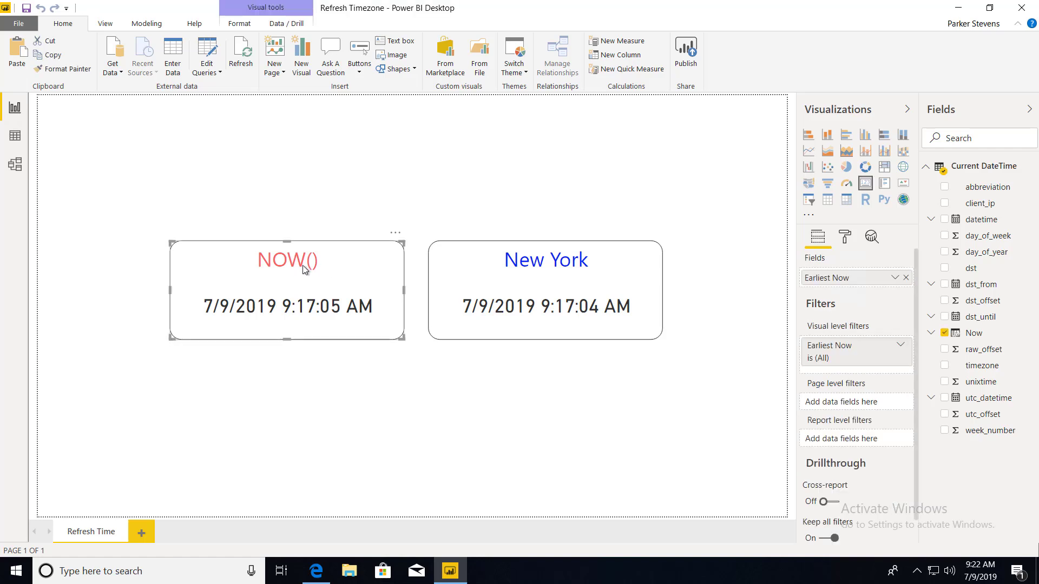
left_click(988, 337)
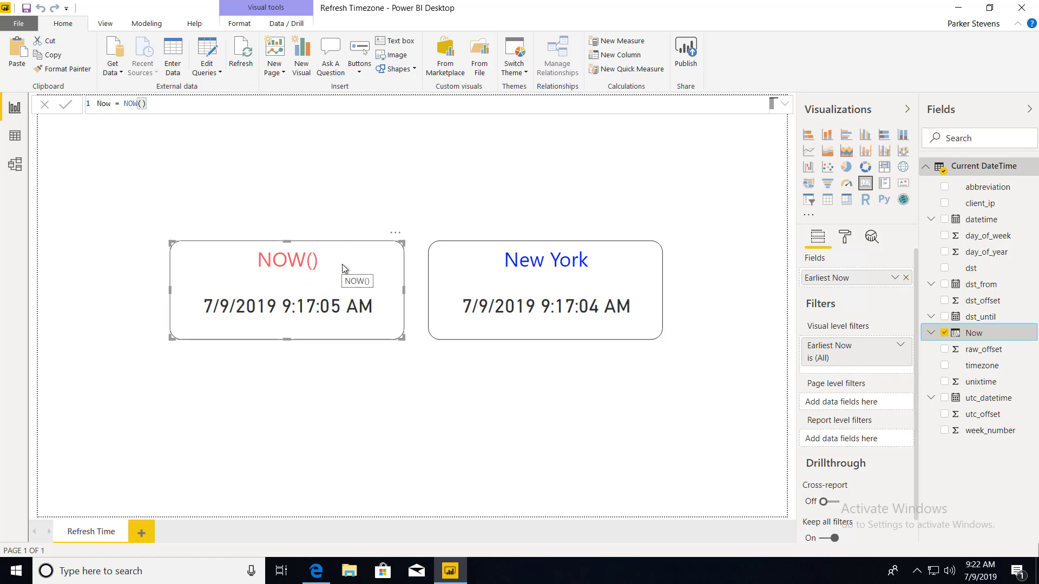
left_click(495, 277)
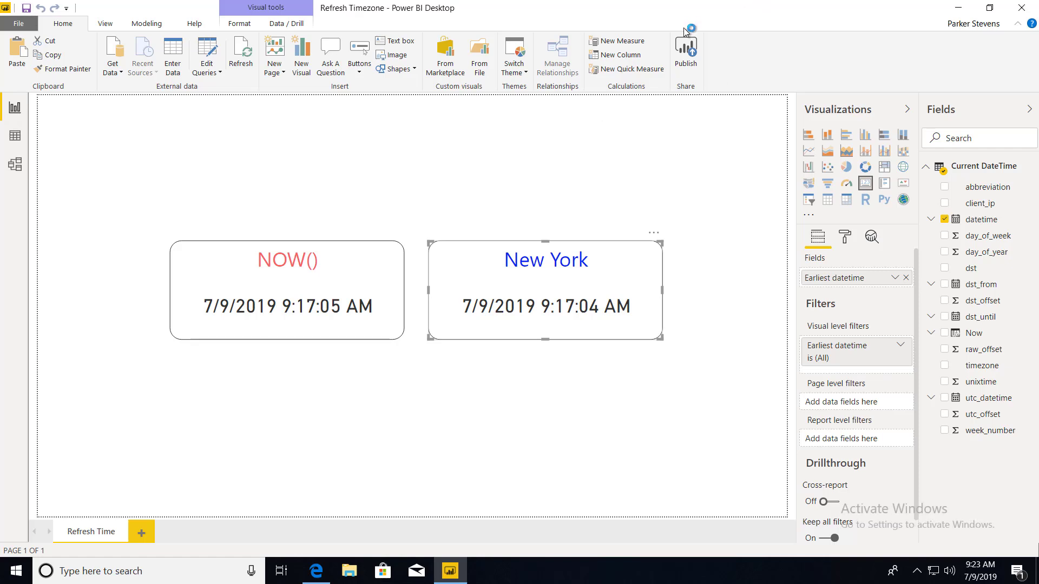
Publish to the YouTube workspace, replacing the existing Refresh Timezone dataset, and switch to the browser
left_click(684, 53)
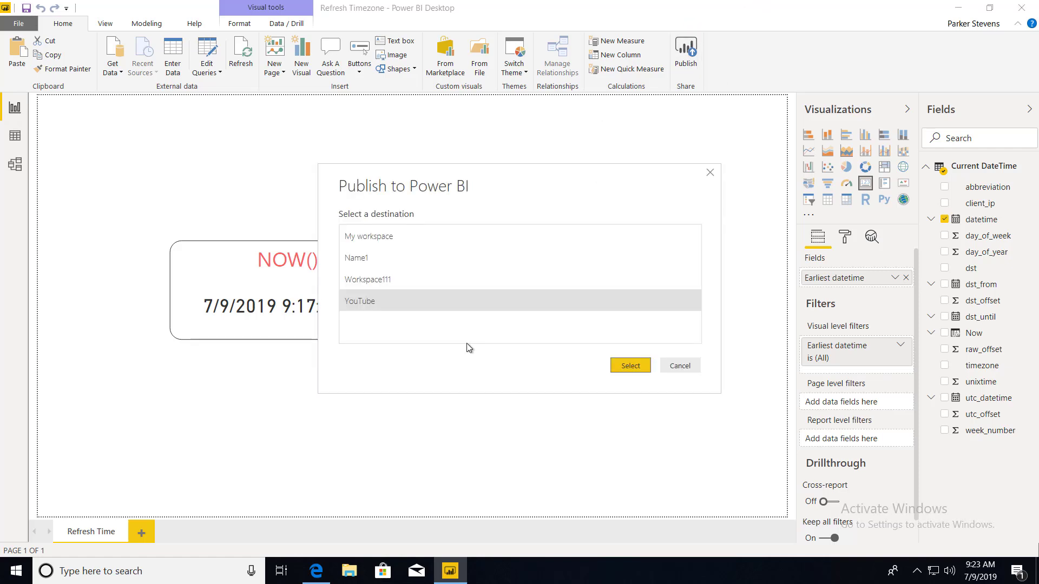
left_click(645, 369)
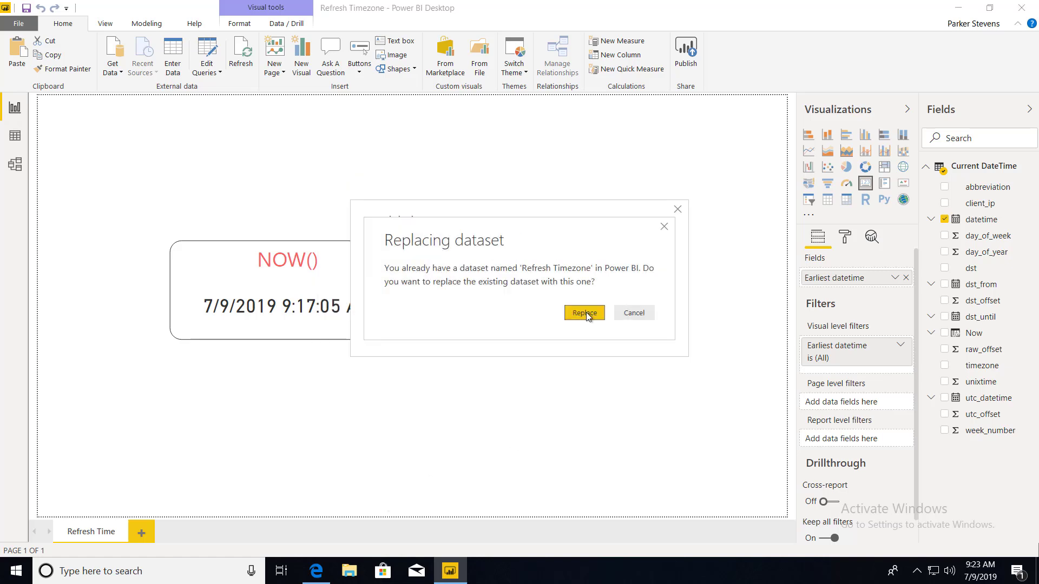
left_click(585, 313)
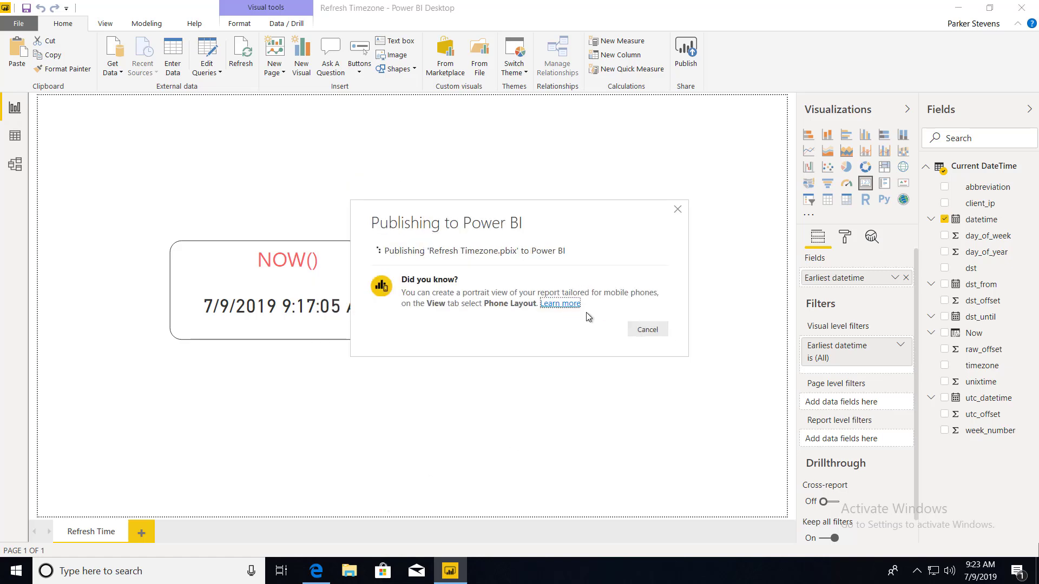
left_click(314, 572)
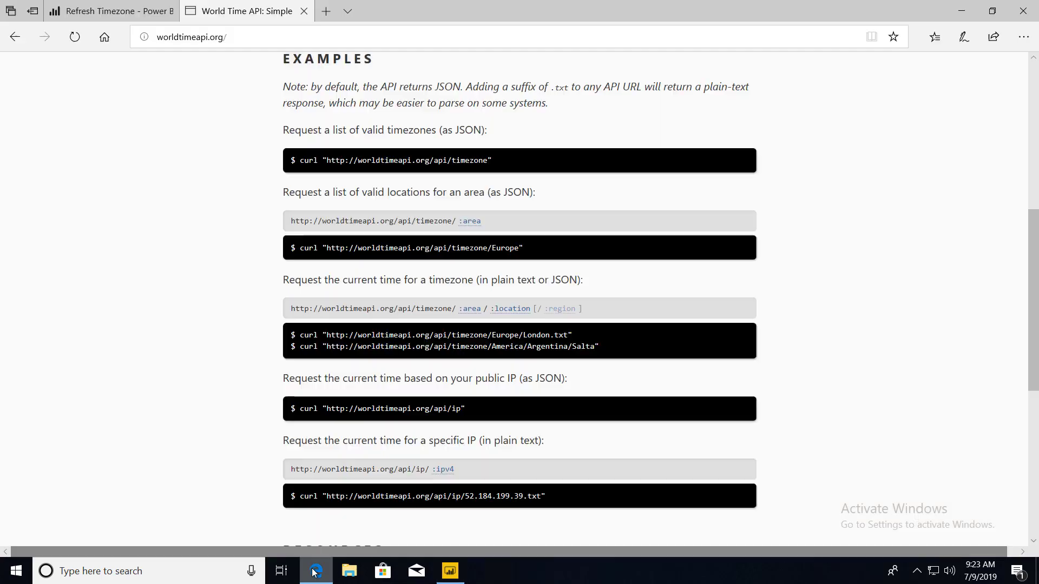
Refresh the Refresh Timezone dataset in the YouTube workspace, then open the Refresh Timezone report
left_click(120, 6)
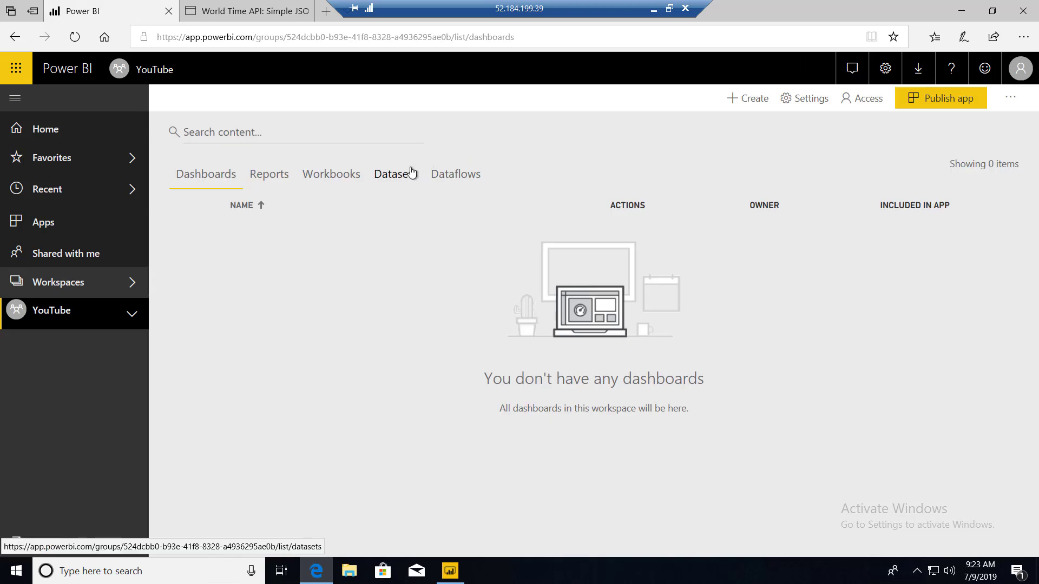
left_click(395, 174)
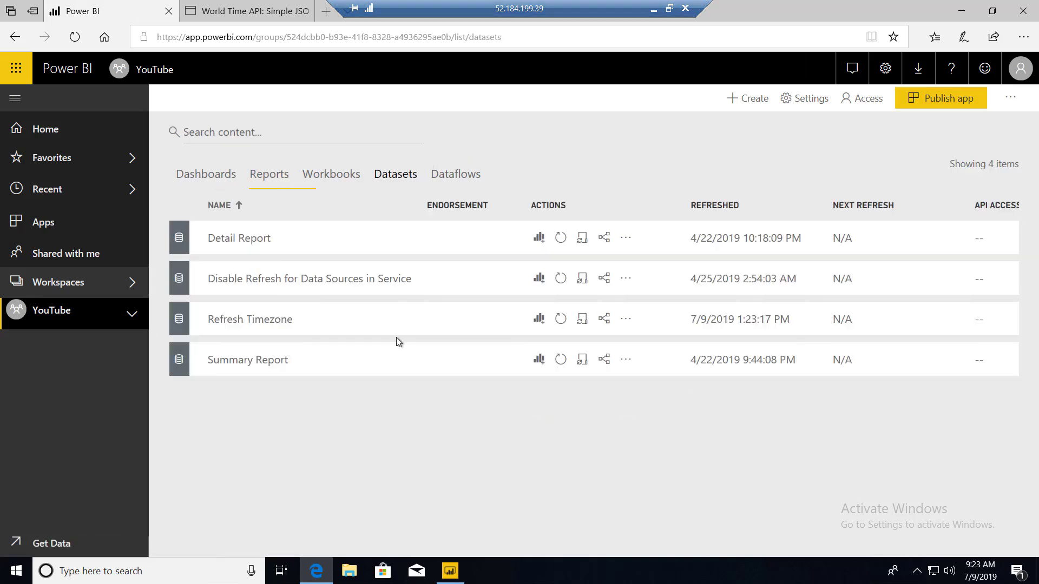
left_click(562, 319)
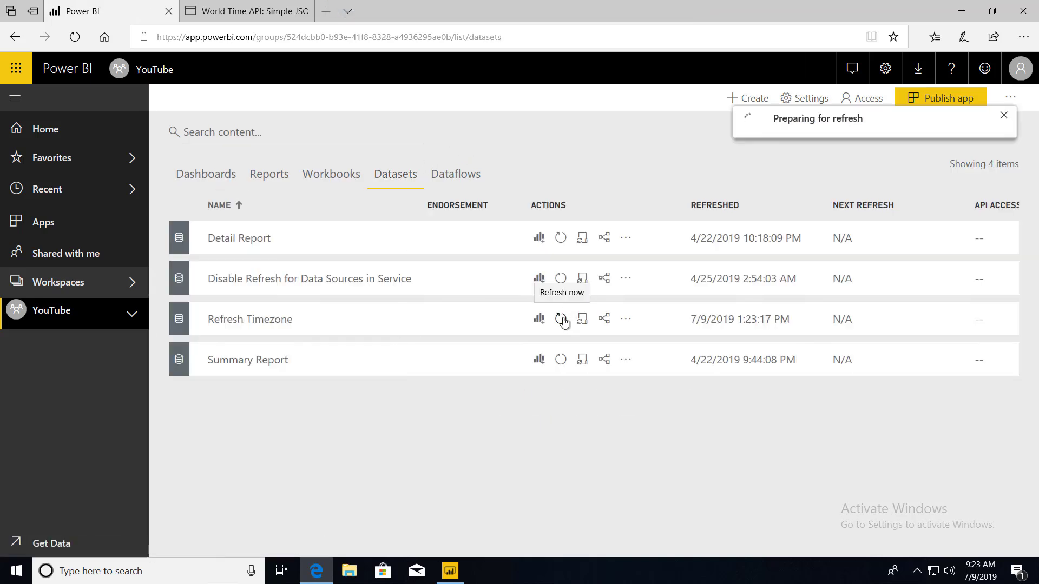
left_click(261, 182)
left_click(291, 327)
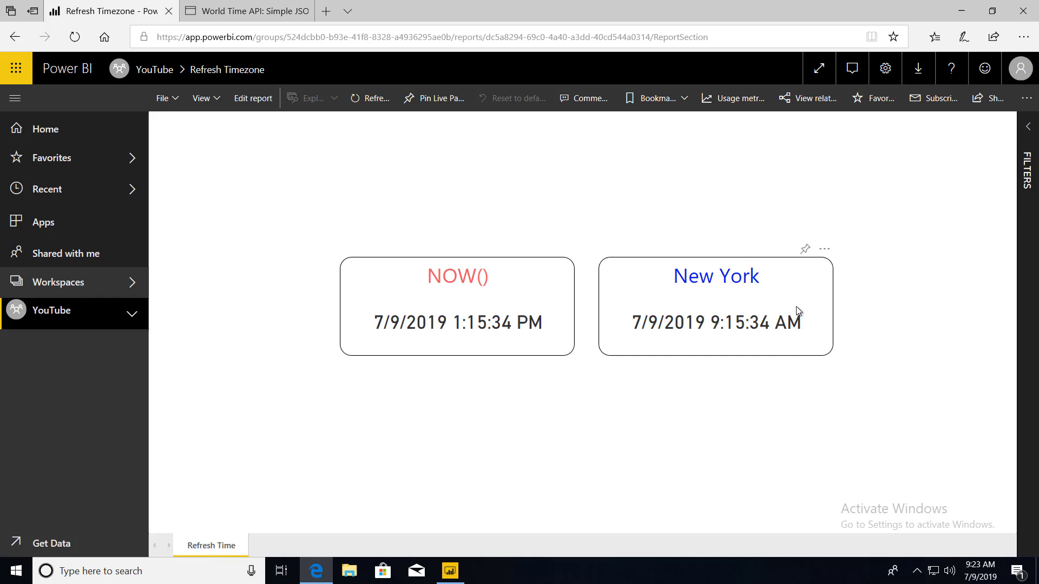
Back in Power BI Desktop, dismiss the publishing success message and deselect the New York card
left_click(461, 573)
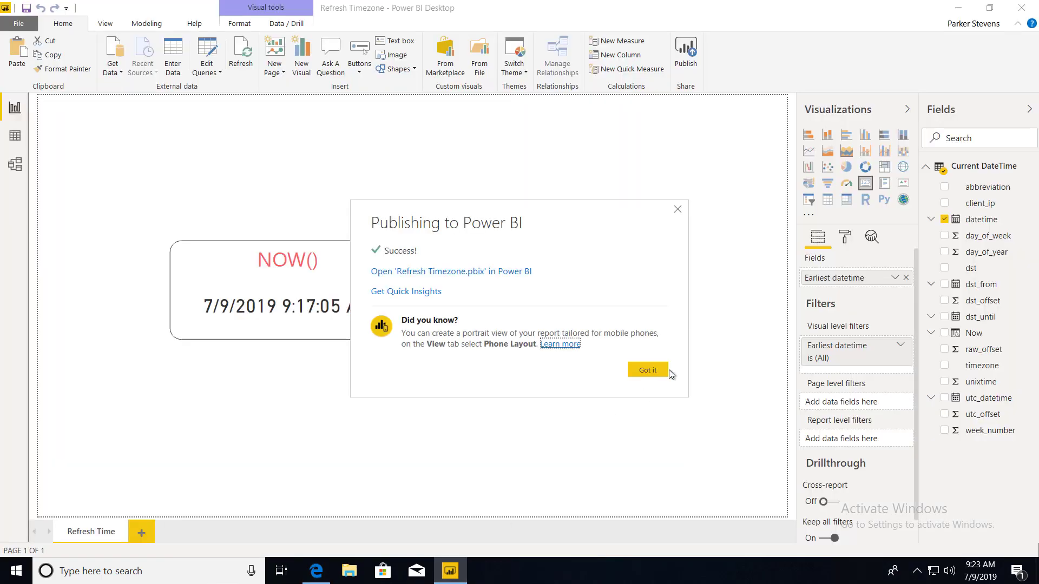
left_click(647, 370)
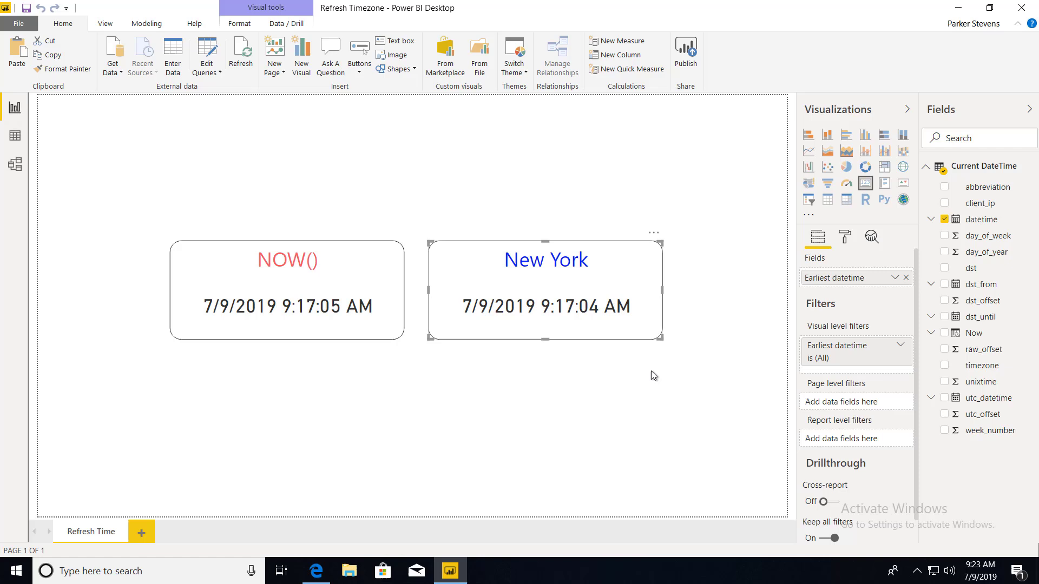
left_click(537, 408)
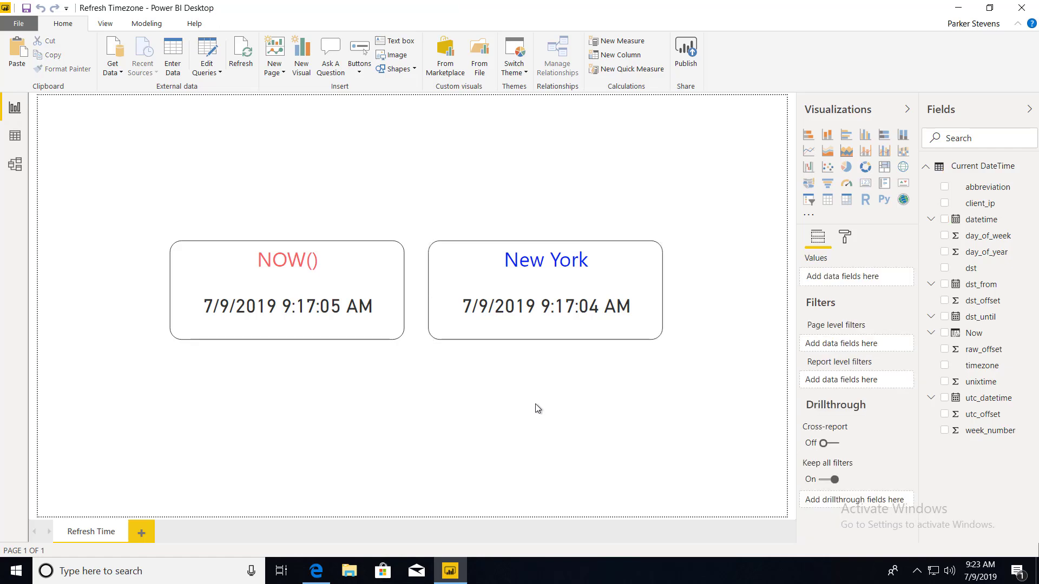
left_click(316, 570)
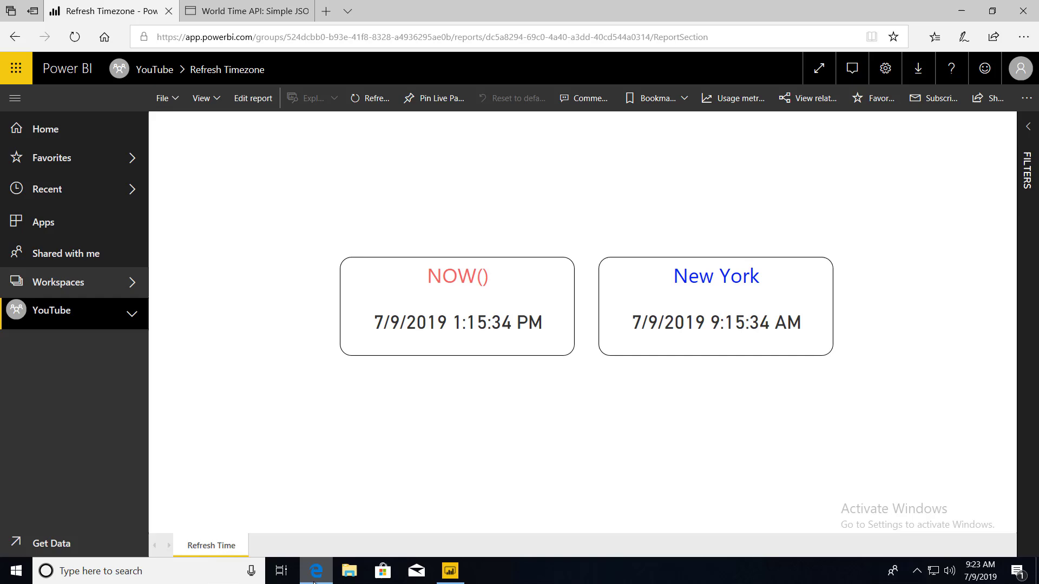
left_click(249, 7)
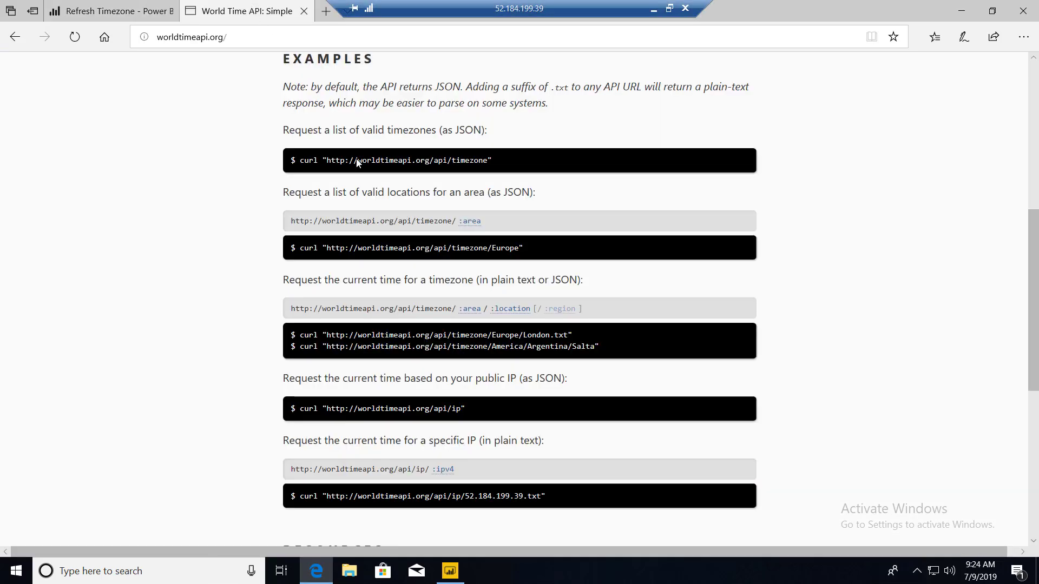
scroll(894, 339, "up", 7)
scroll(896, 340, "down", 4)
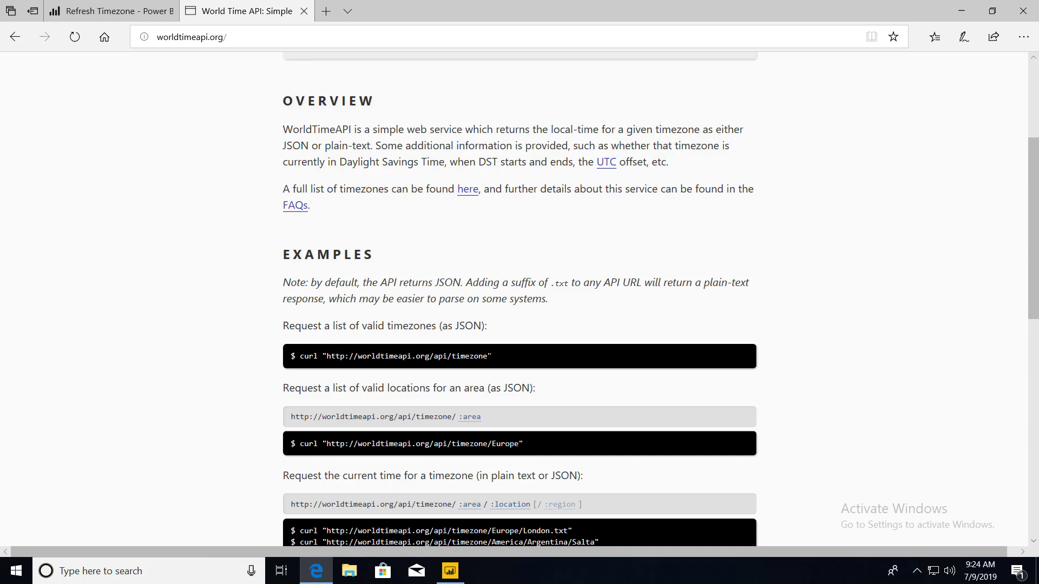
left_click_drag(487, 357, 326, 361)
key("ctrl+c")
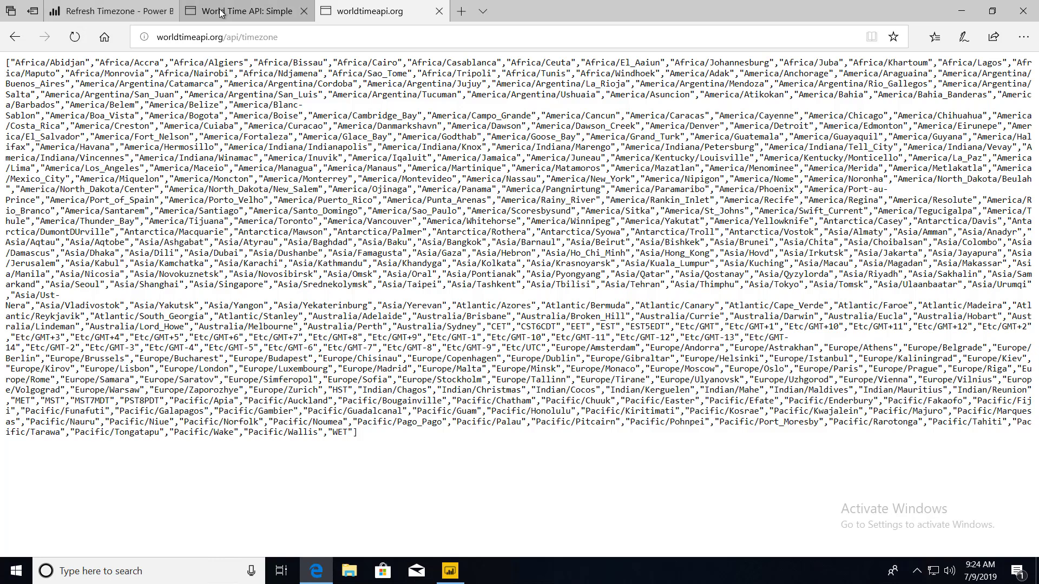
left_click(450, 571)
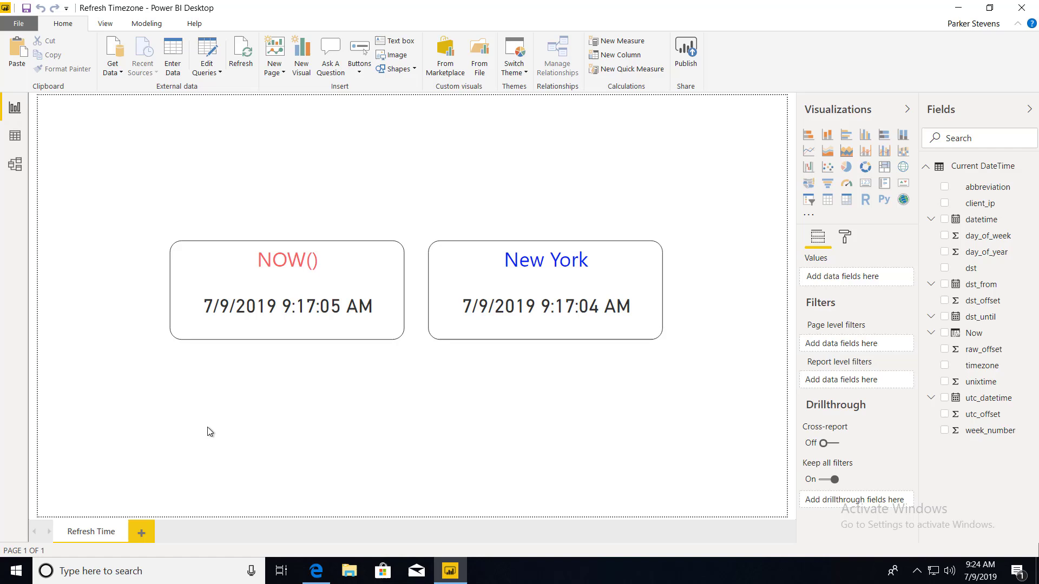
On a new page, get data from the web using the pasted World Time API timezone URL
left_click(141, 535)
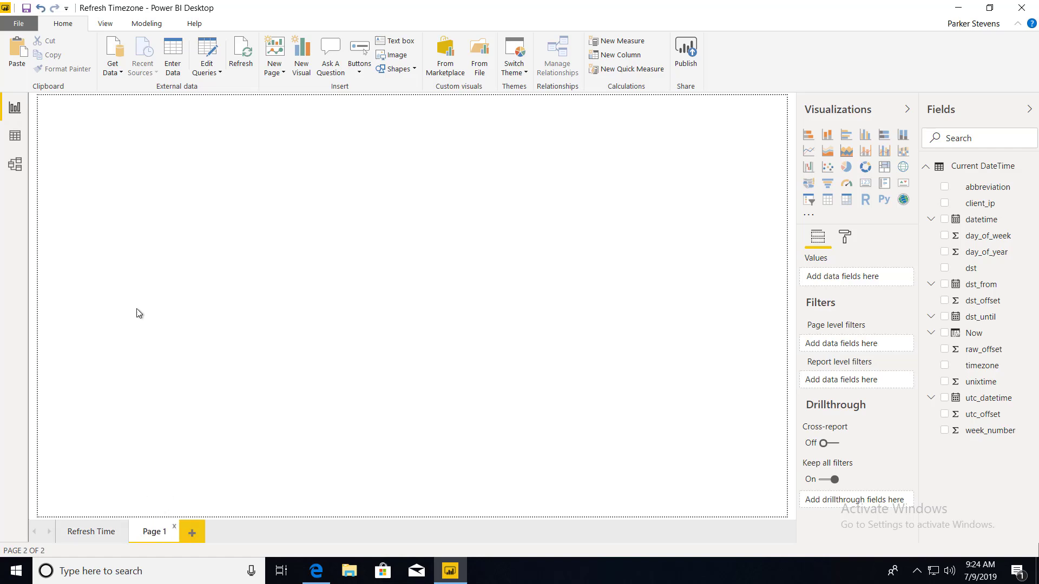
left_click(117, 73)
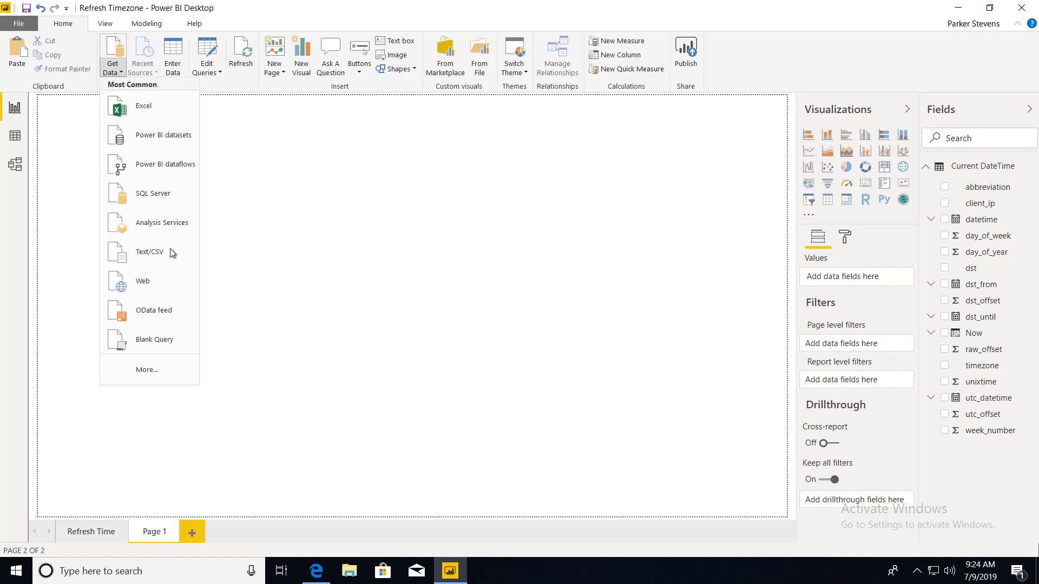
left_click(168, 281)
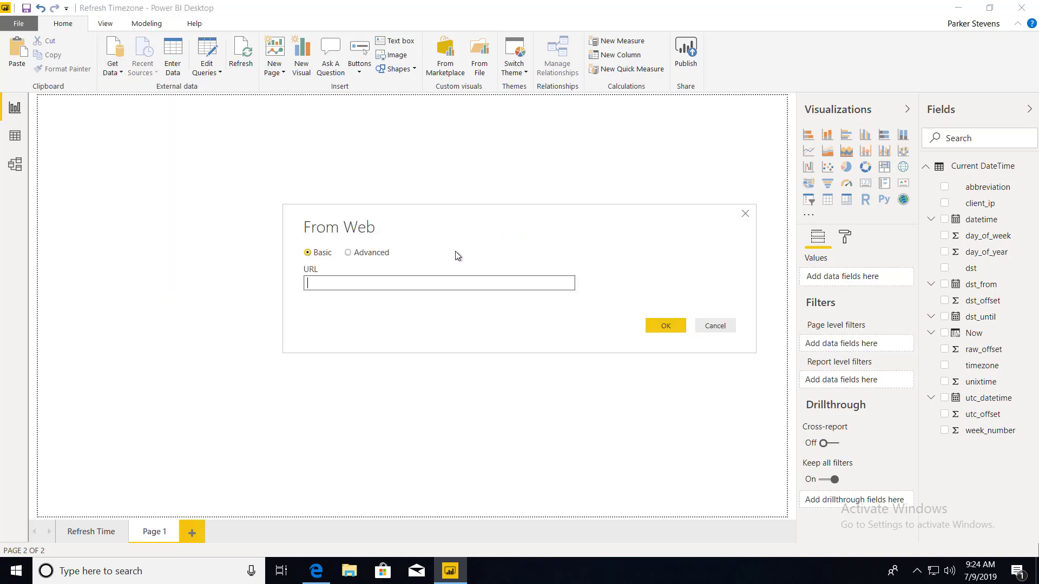
key("ctrl+v")
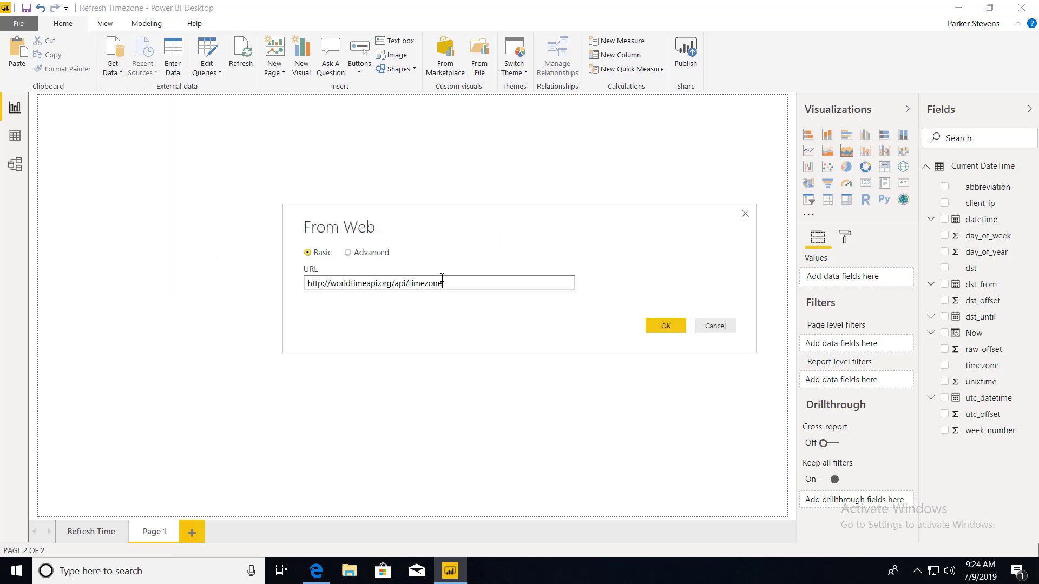
left_click(657, 326)
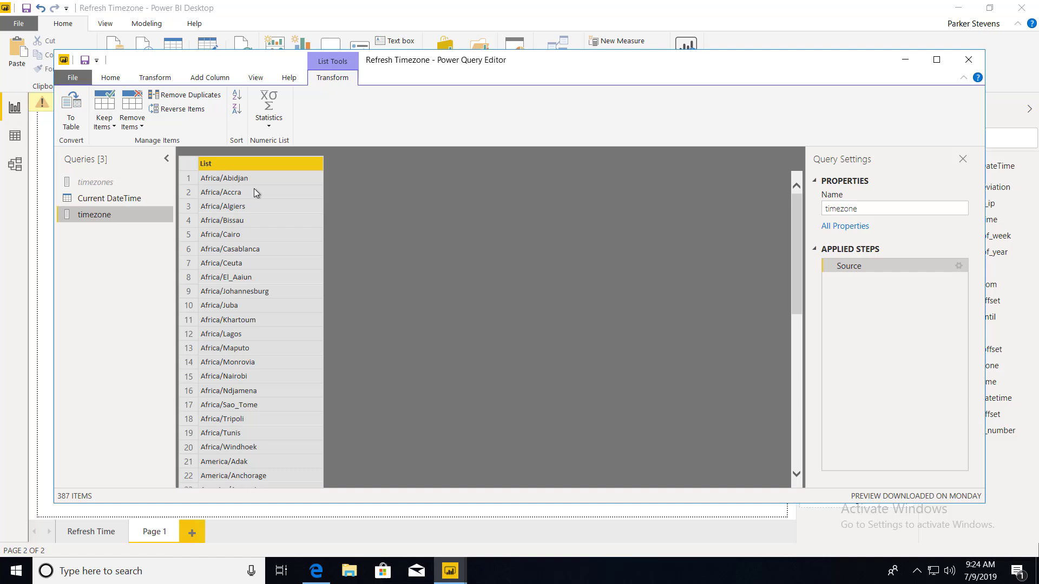
Rename the resulting timezone list query to 'Available Timezones'
double_click(903, 209)
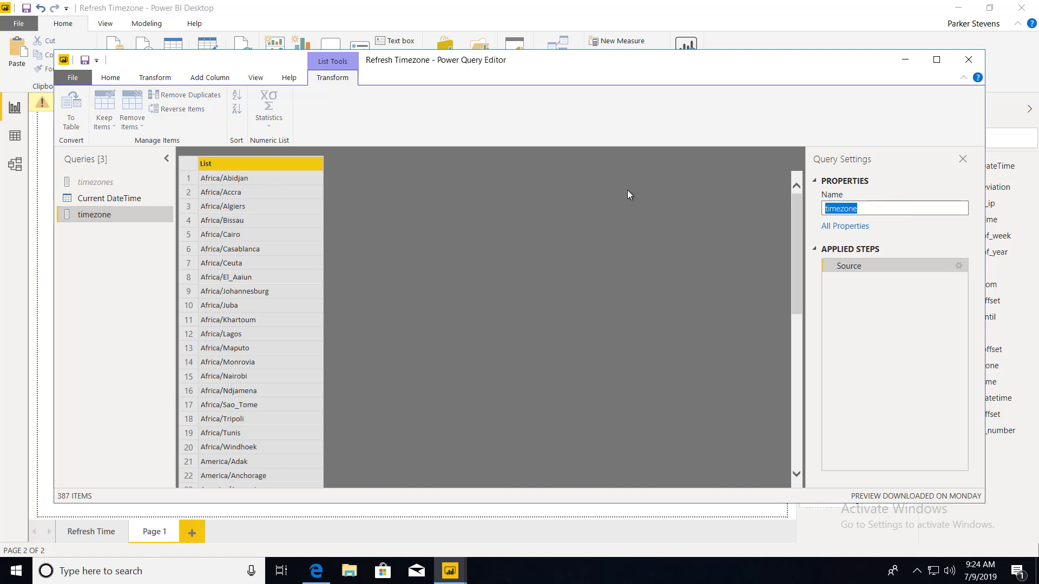
type("Available Timezones")
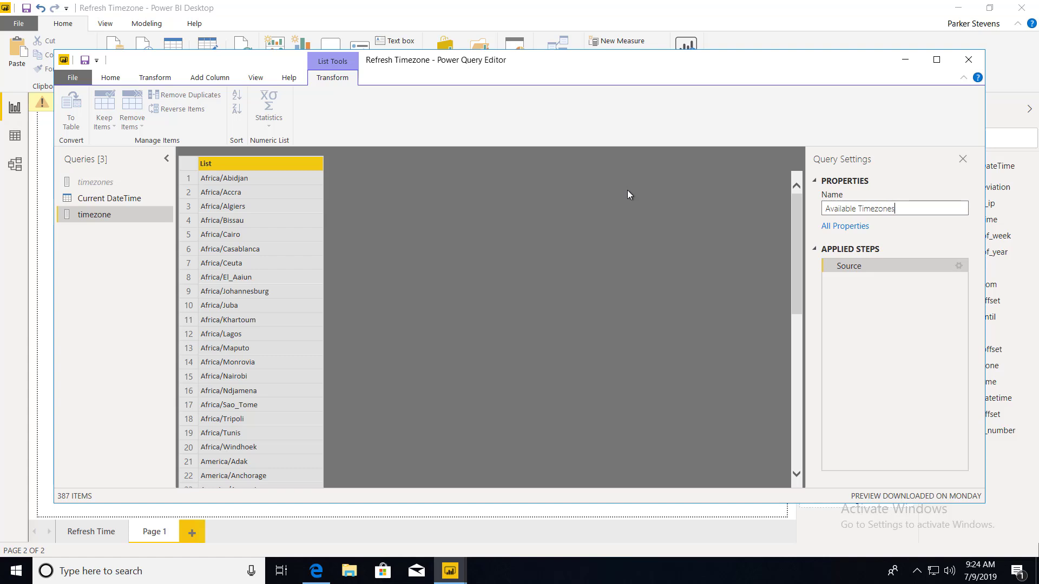
key("Return")
scroll(220, 294, "down", 15)
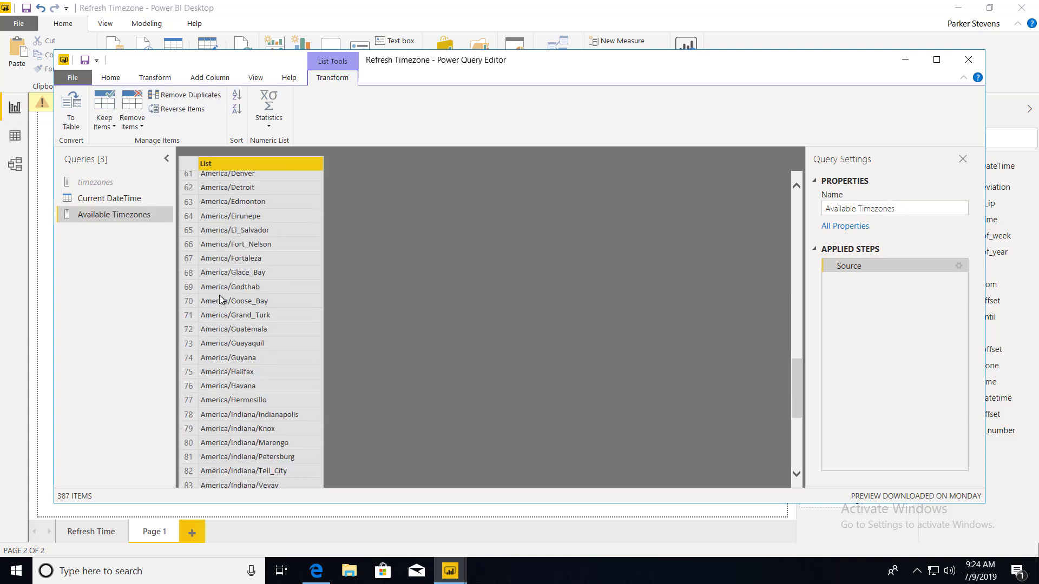
scroll(220, 295, "up", 15)
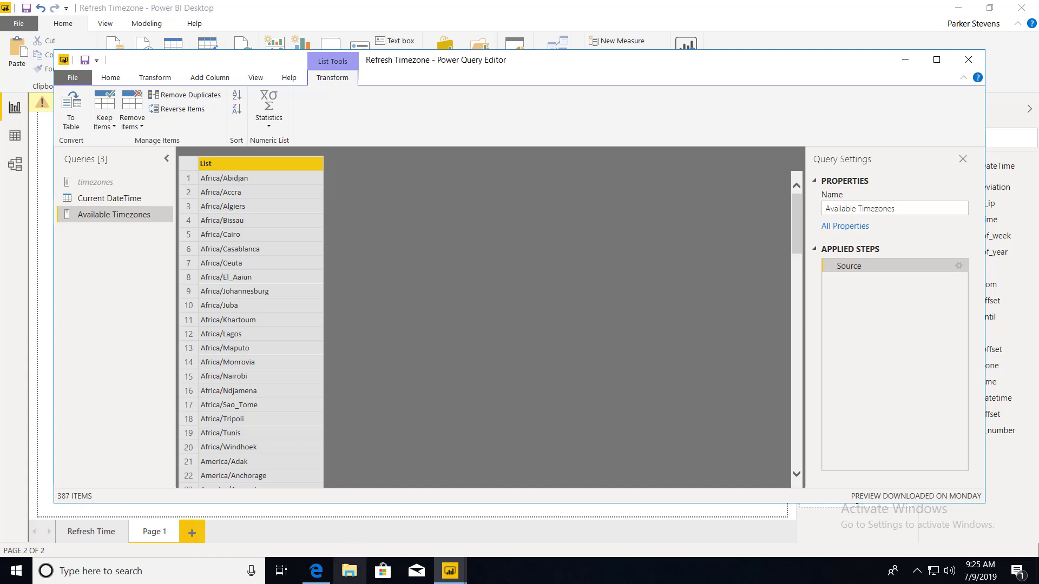
Load the Europe/London example address without its .txt ending in the timezone-list tab, copying the URL
left_click(316, 571)
left_click(266, 6)
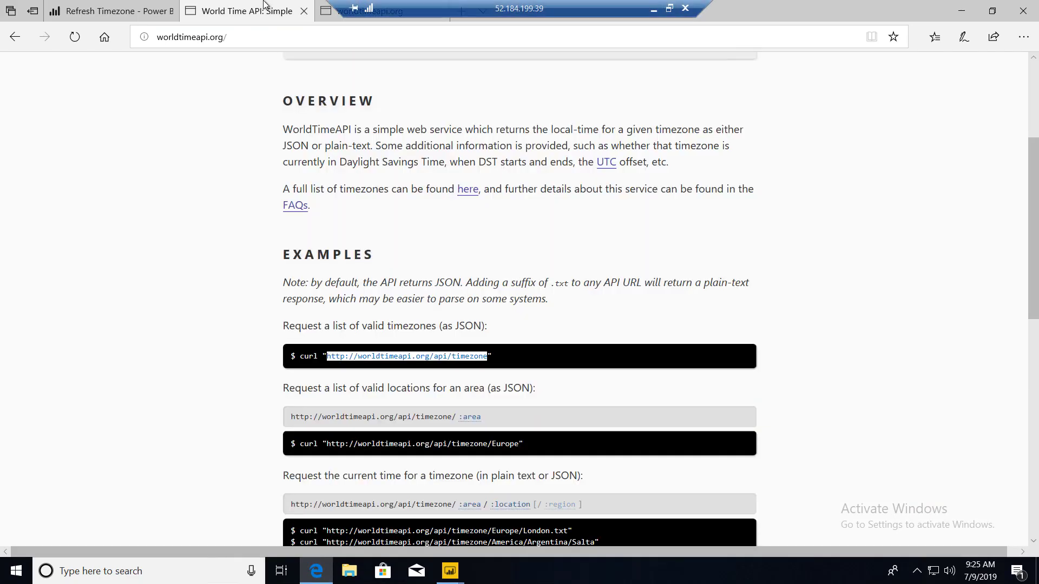
scroll(510, 400, "down", 4)
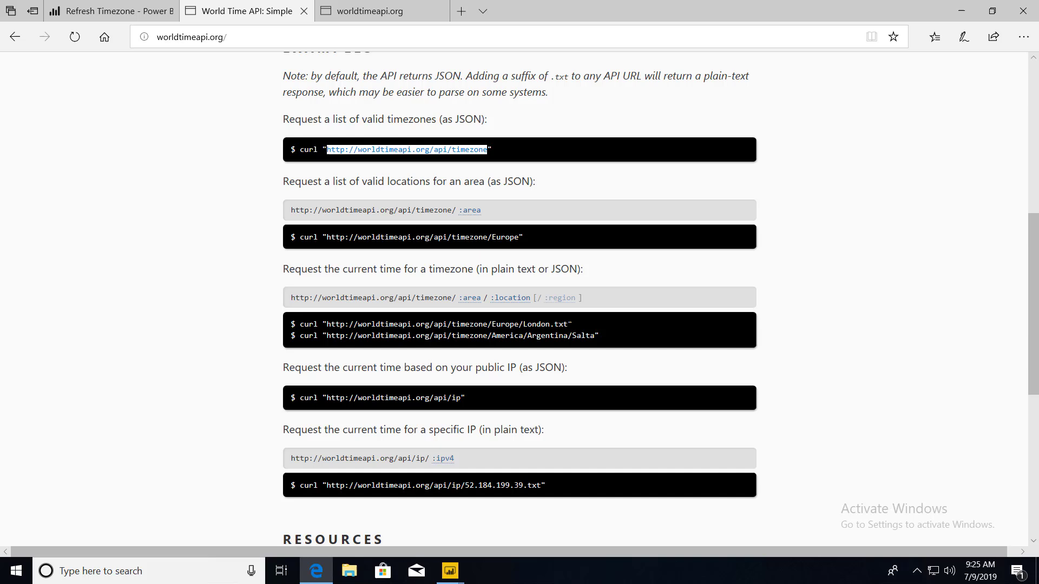
left_click_drag(568, 324, 329, 333)
key("ctrl+c")
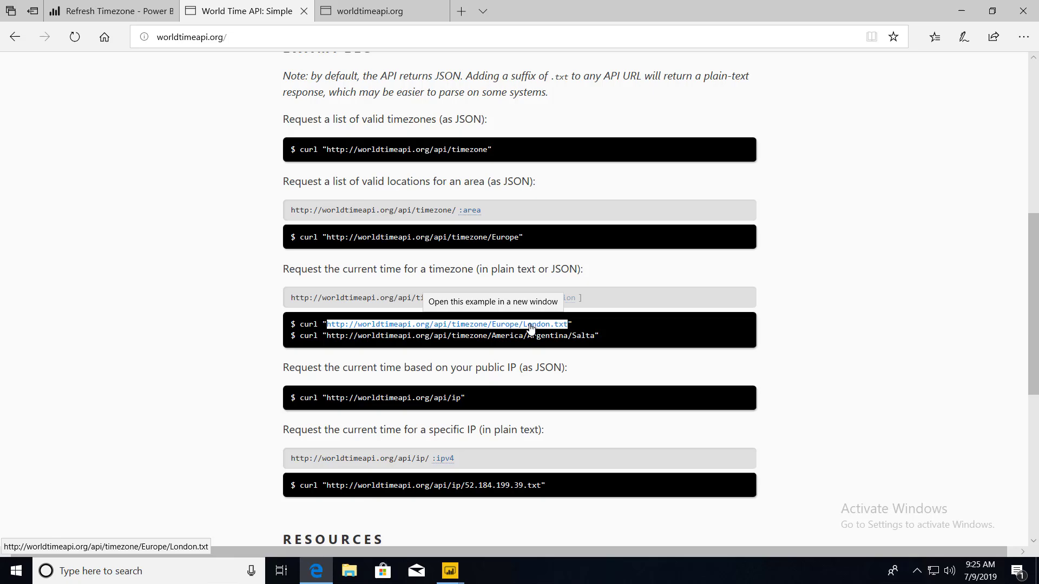
left_click(416, 17)
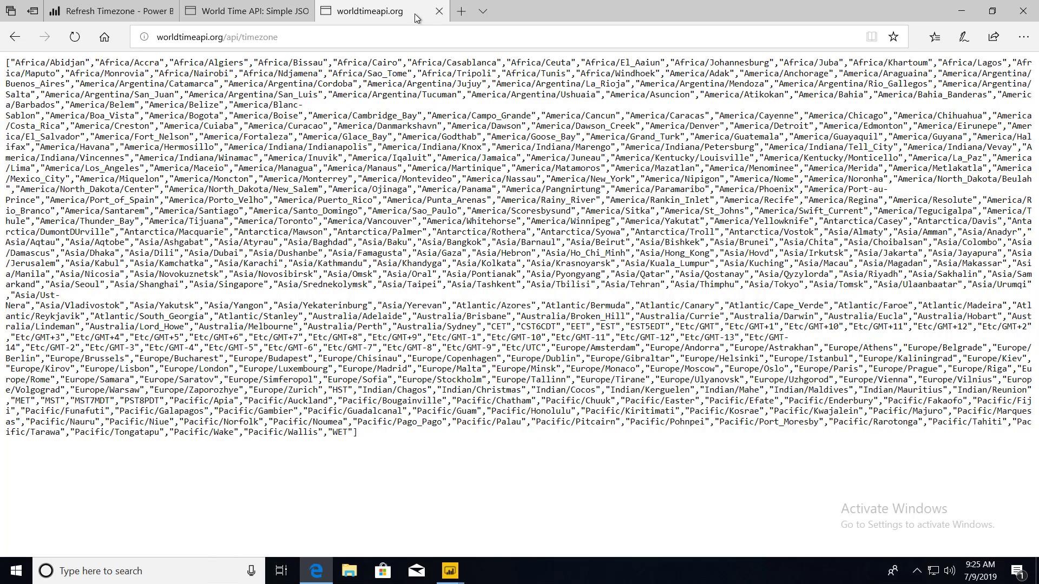
left_click(405, 36)
key("ctrl+v")
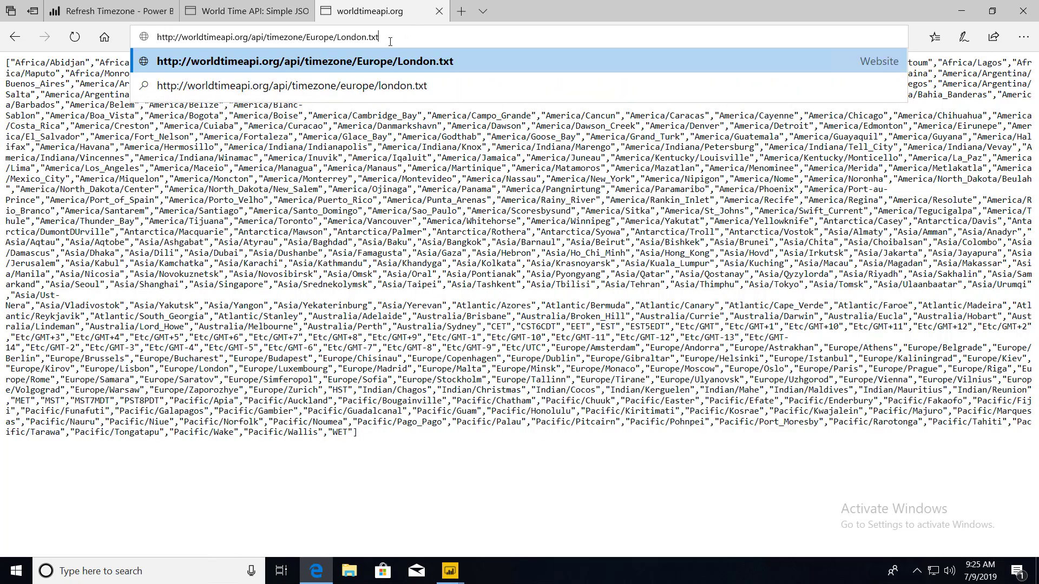
key("BackSpace")
key("BackSpace")
key("BackSpace")
key("BackSpace")
key("ctrl+a")
key("ctrl+c")
key("Return")
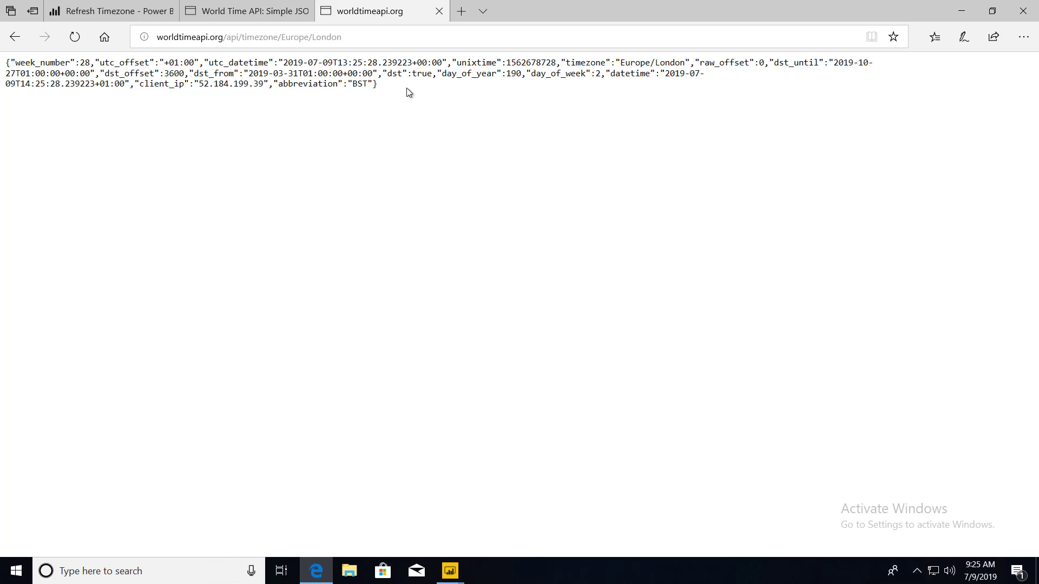
Create a Web query for the worldtimeapi.org America/Denver address and convert its record Into Table
mouse_move(450, 569)
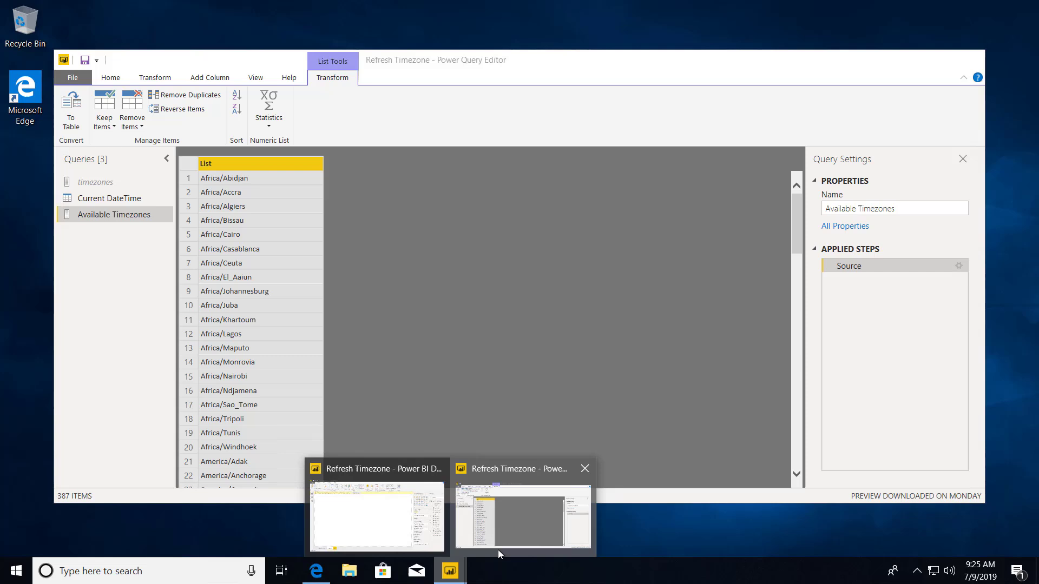
left_click(498, 550)
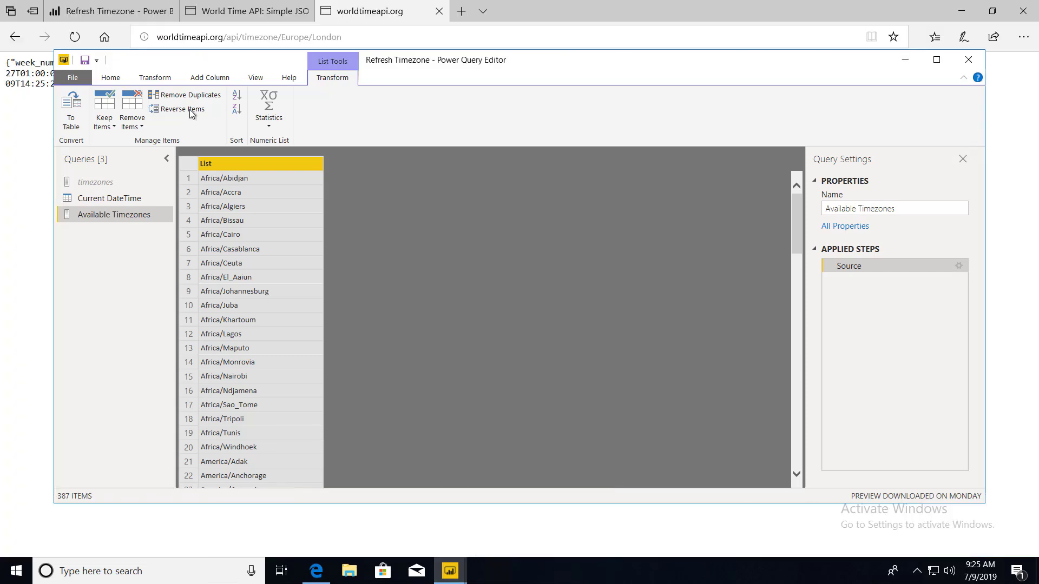
left_click(121, 81)
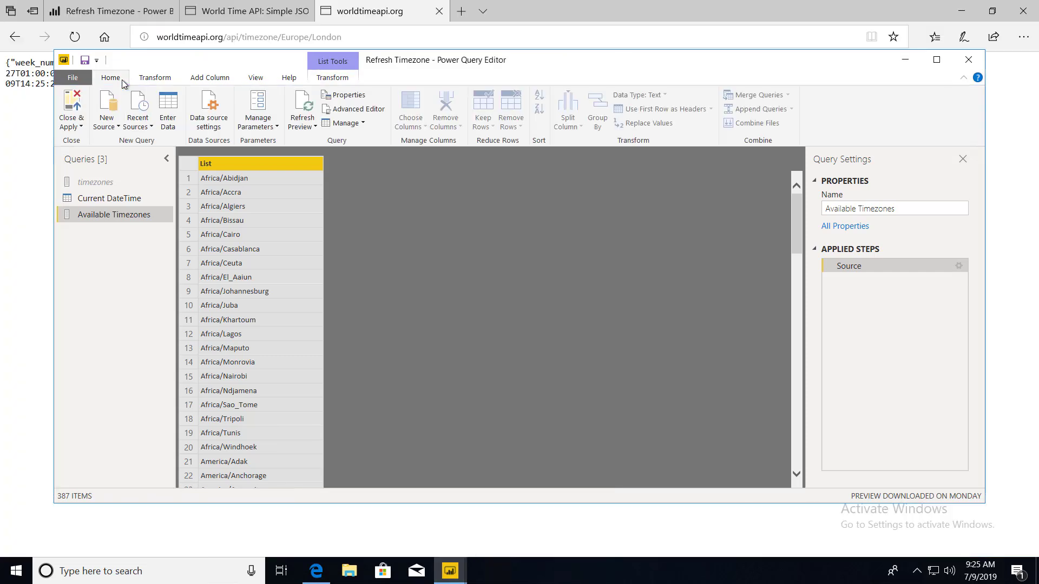
left_click(107, 123)
left_click(134, 279)
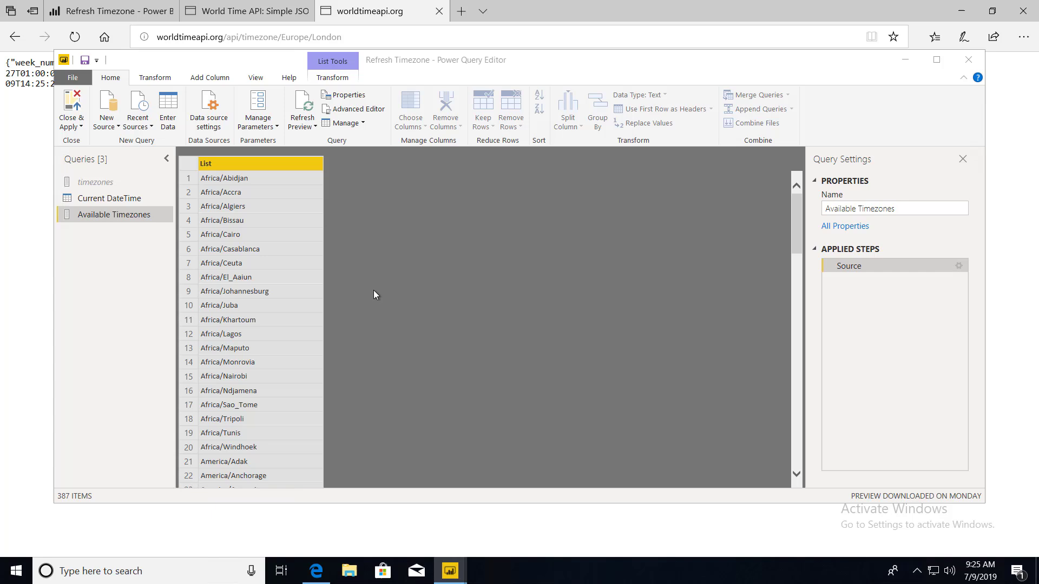
key("ctrl+v")
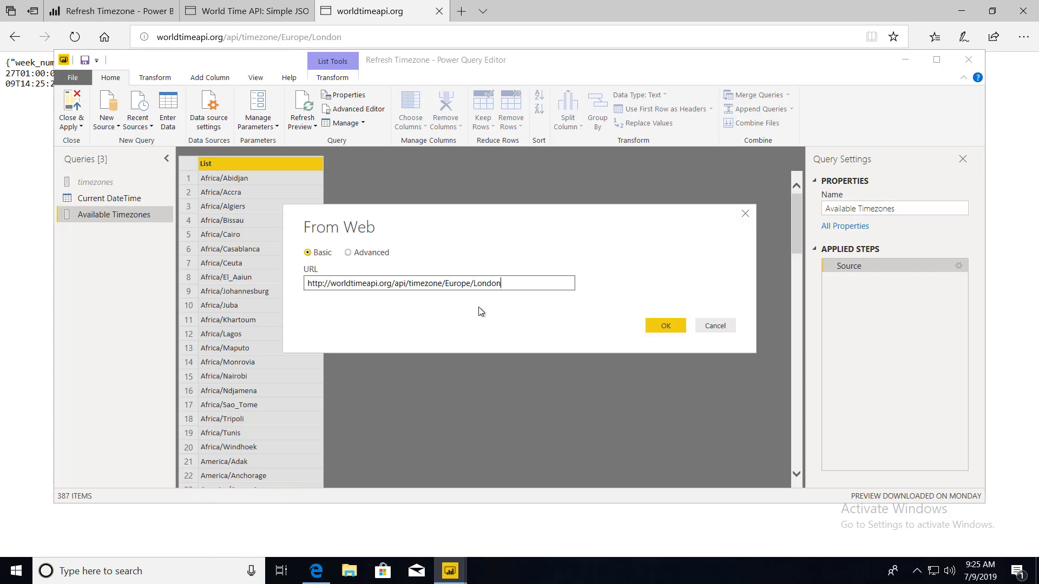
key("BackSpace")
key("BackSpace")
key("BackSpace")
key("BackSpace")
key("BackSpace")
key("BackSpace")
key("BackSpace")
key("BackSpace")
key("BackSpace")
key("BackSpace")
key("BackSpace")
key("BackSpace")
key("BackSpace")
key("BackSpace")
key("BackSpace")
type("me/Amre")
key("BackSpace")
key("BackSpace")
key("BackSpace")
key("BackSpace")
key("BackSpace")
key("BackSpace")
key("BackSpace")
type("ne/America/Den")
left_click(661, 325)
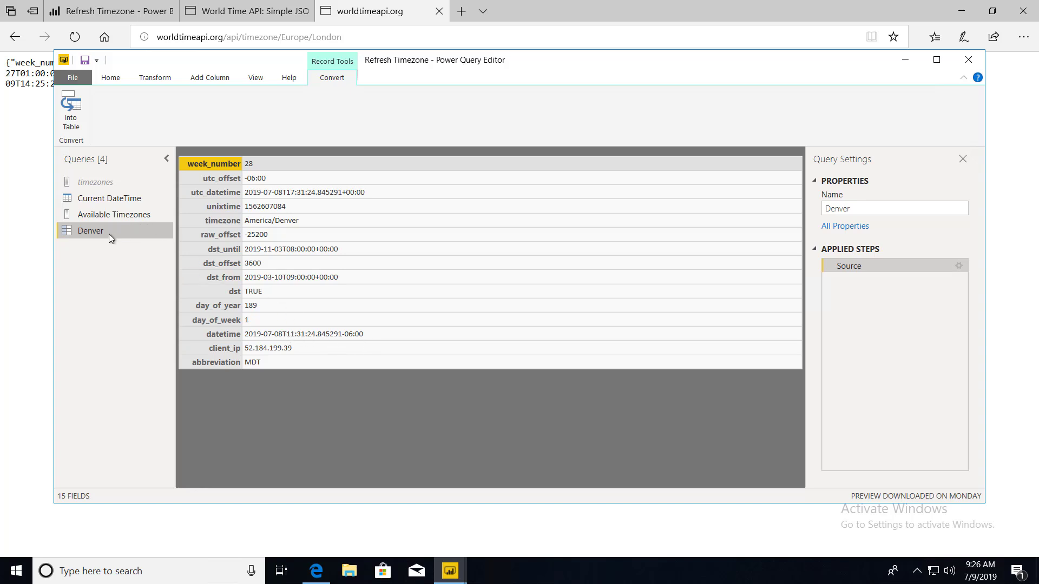
left_click(70, 117)
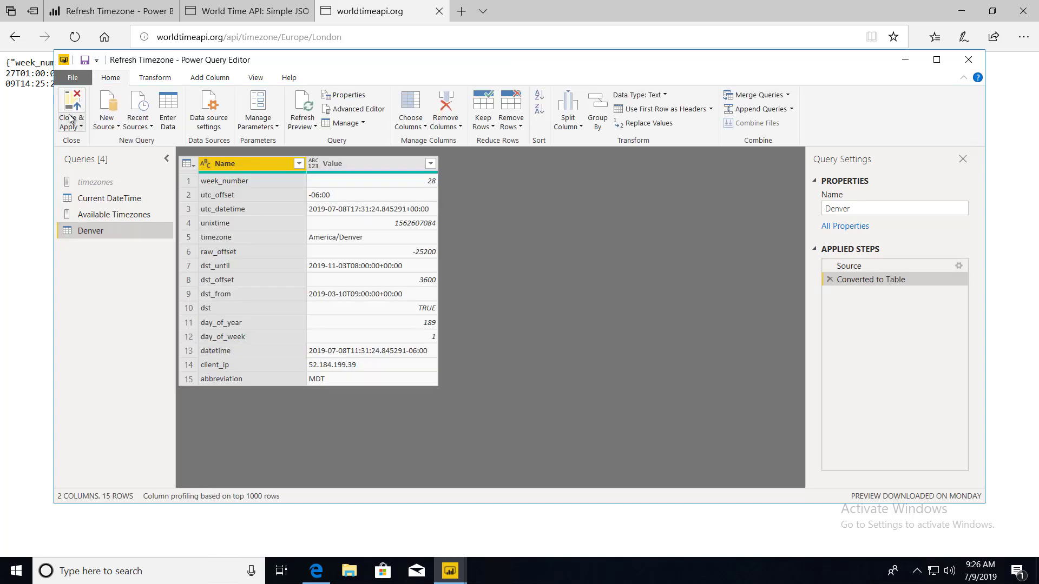
Transpose the Denver table and use its first row as headers
left_click(158, 81)
left_click(162, 95)
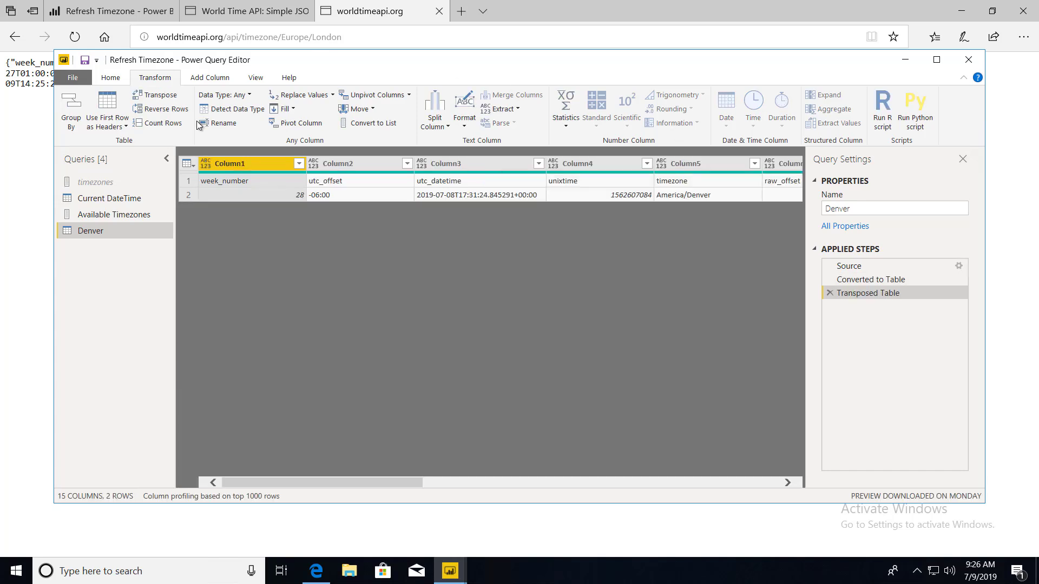
left_click(114, 80)
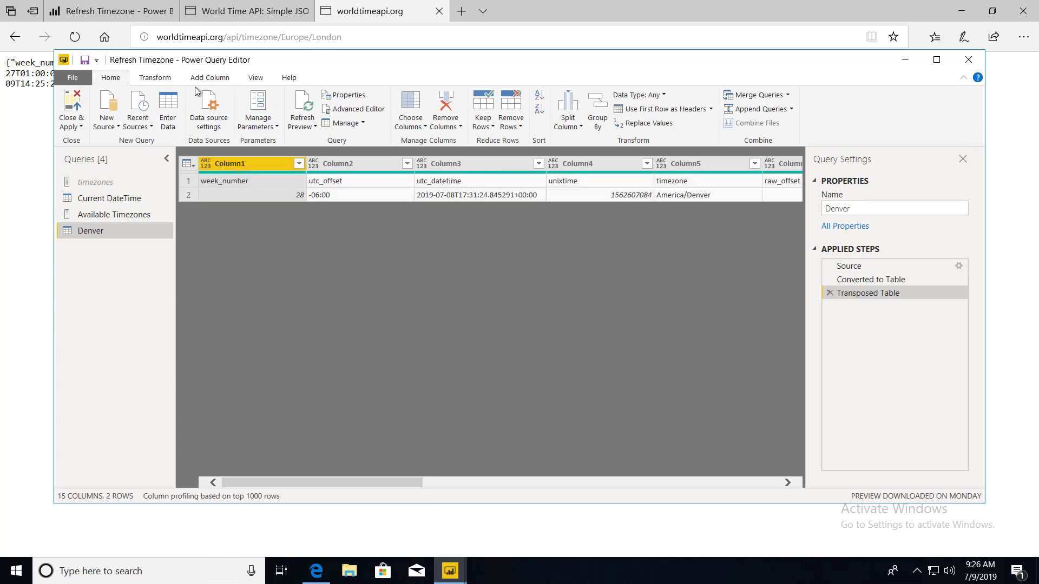
left_click(652, 111)
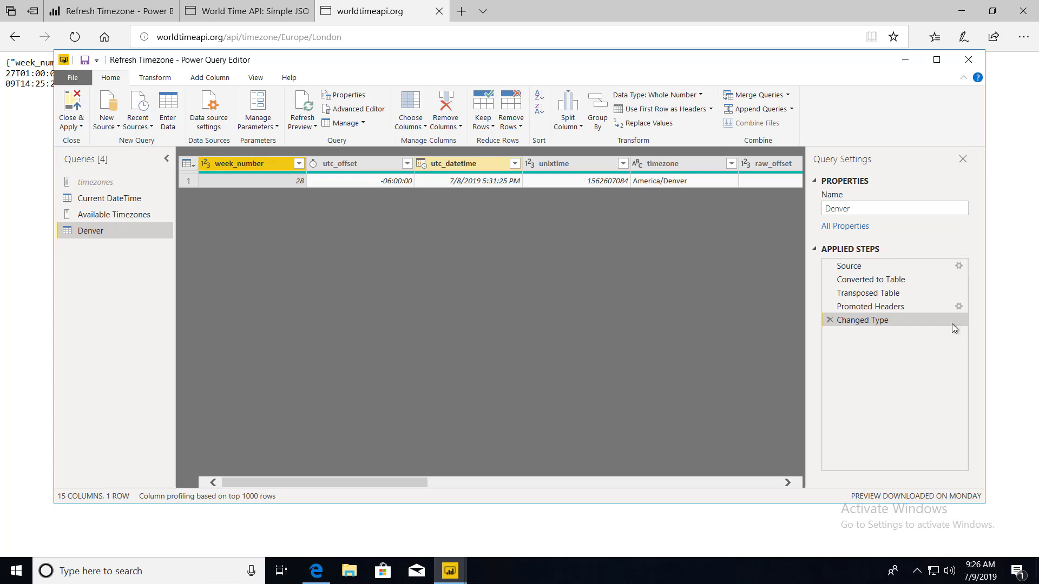
Review each Applied Step from Source to Changed Type, then Close & Apply
left_click(883, 266)
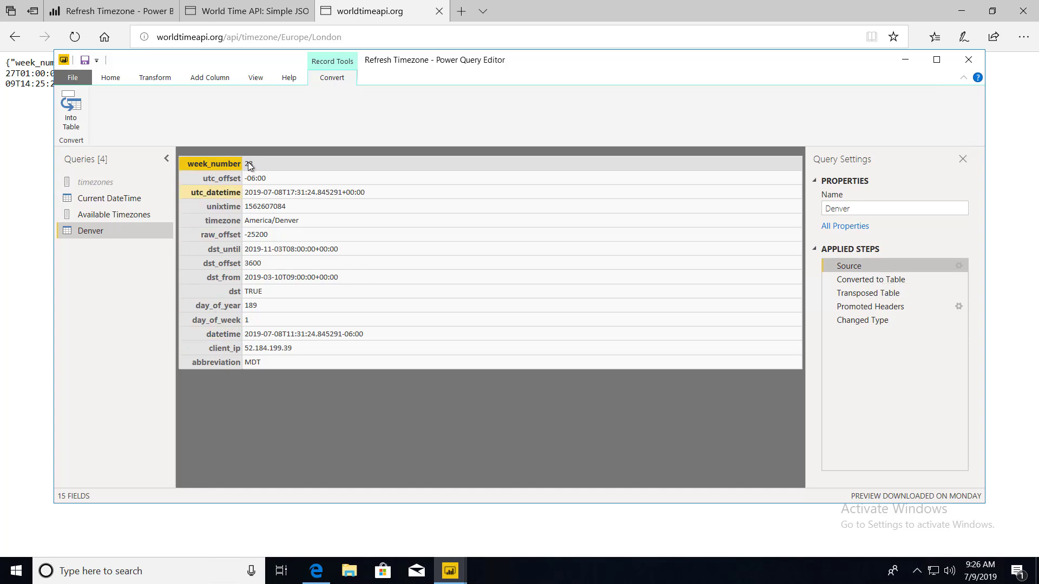
left_click(911, 280)
left_click(912, 291)
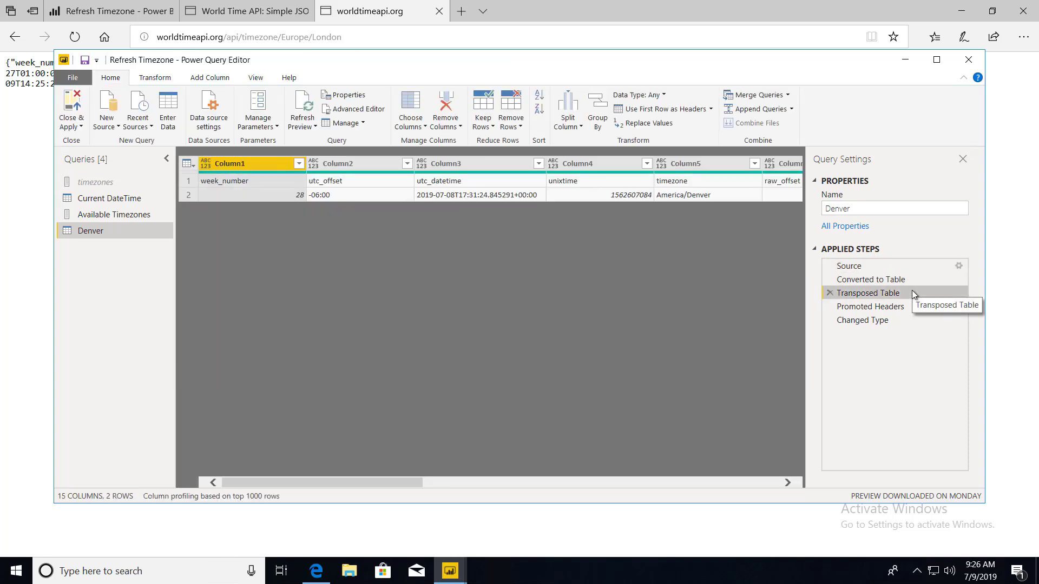
left_click(911, 304)
left_click(903, 318)
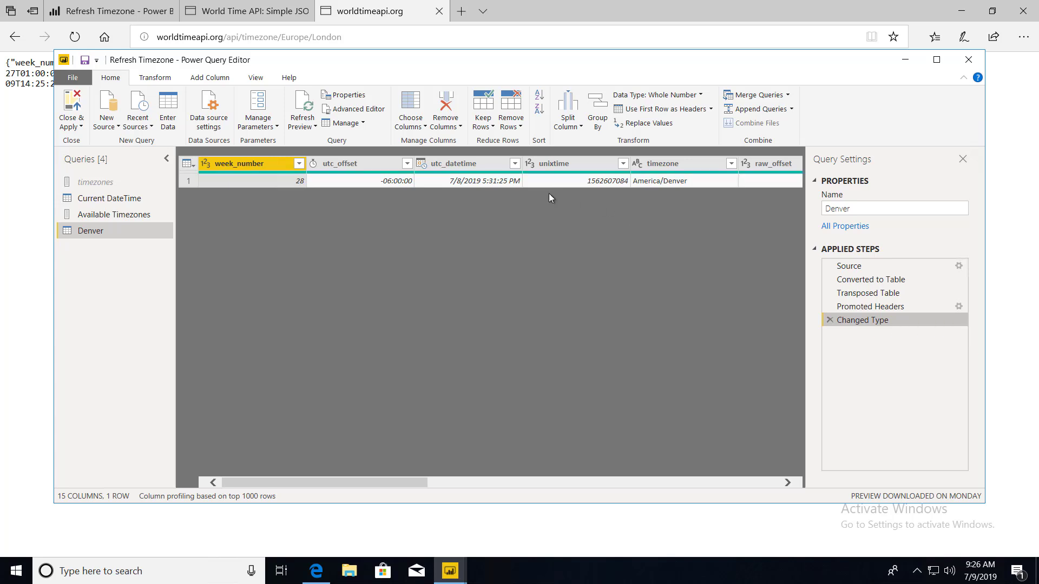
scroll(492, 239, "right", 5)
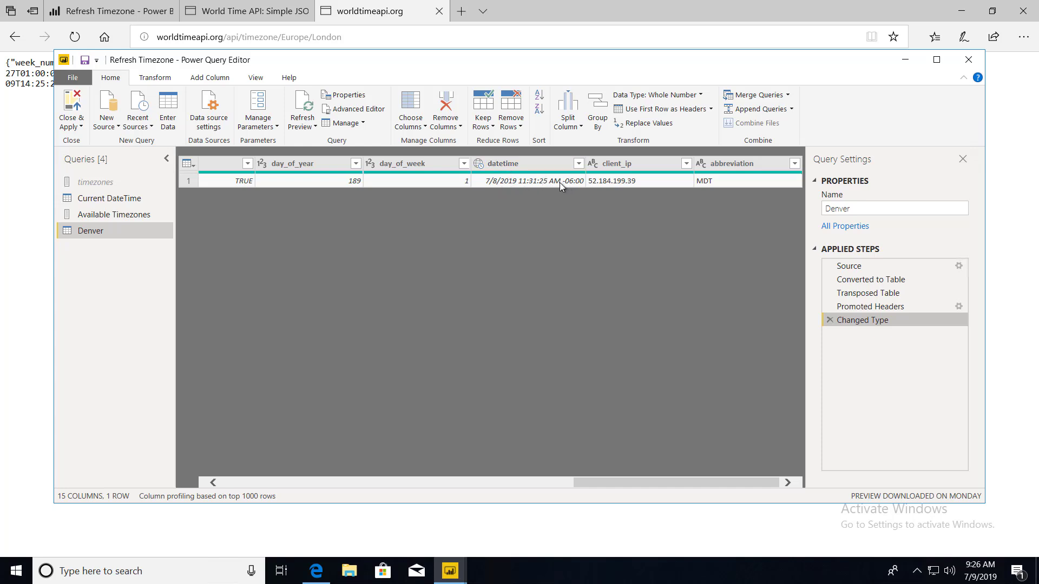
left_click(76, 106)
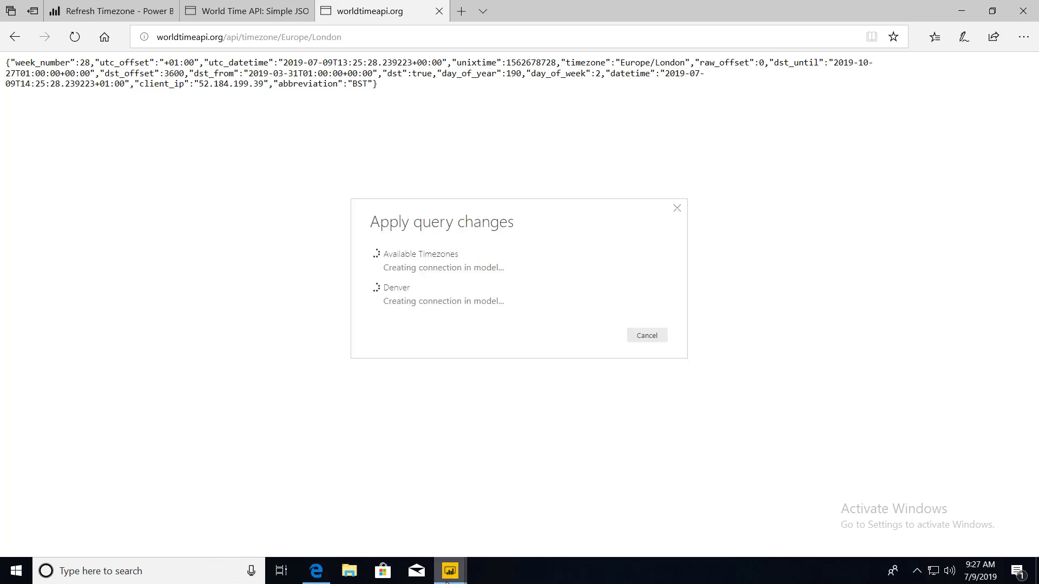
Add a card showing Denver's datetime, widened and positioned right of the page centre
mouse_move(449, 581)
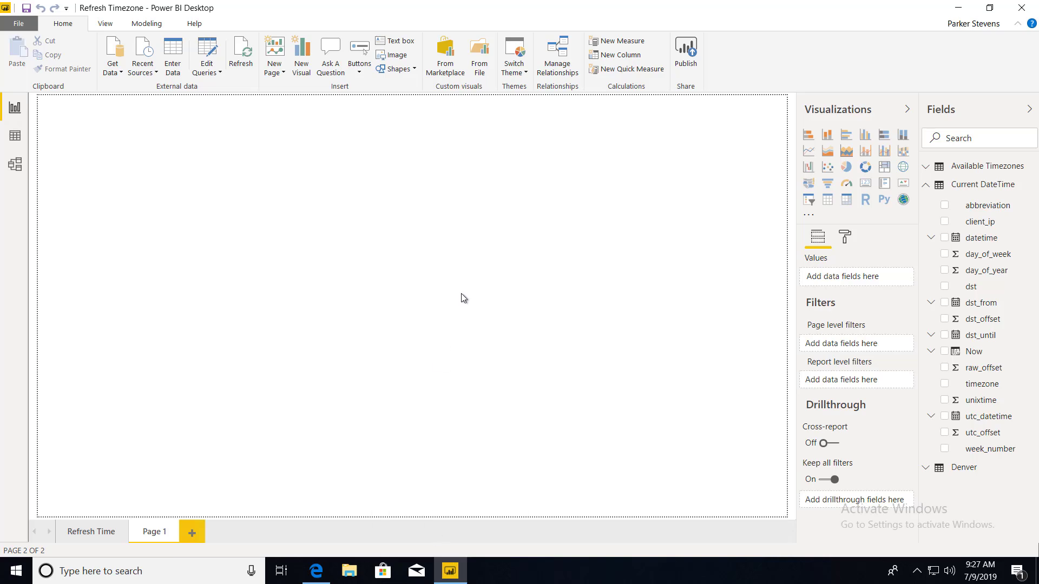
left_click(873, 183)
left_click_drag(116, 189, 233, 205)
left_click_drag(445, 243, 505, 250)
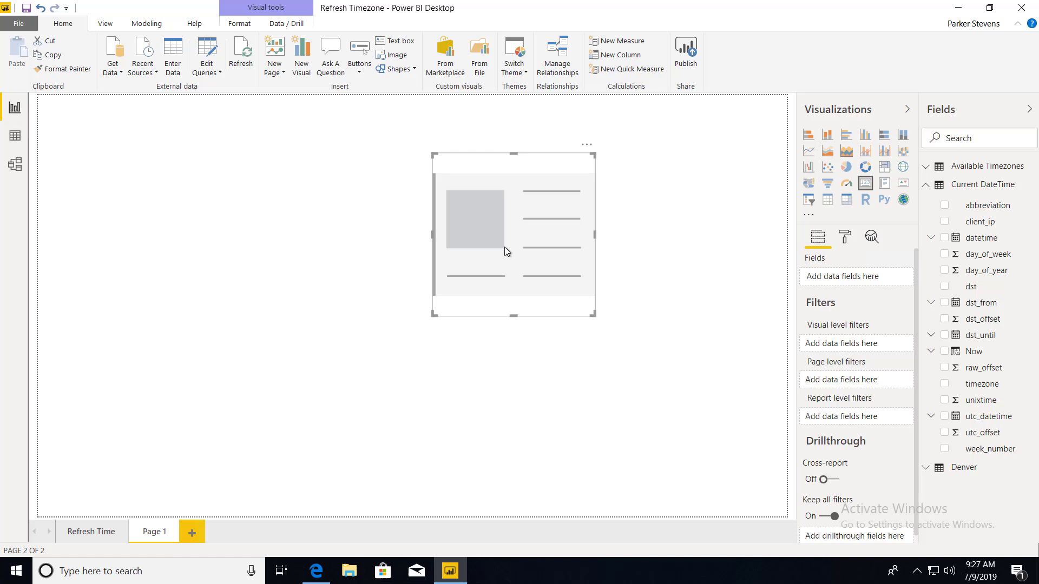
left_click(926, 185)
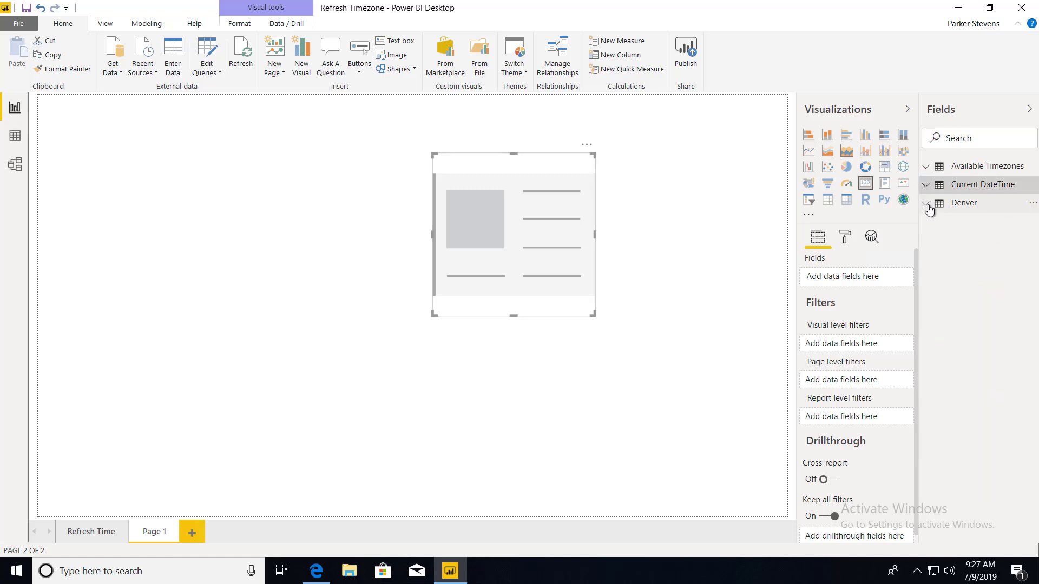
left_click(927, 204)
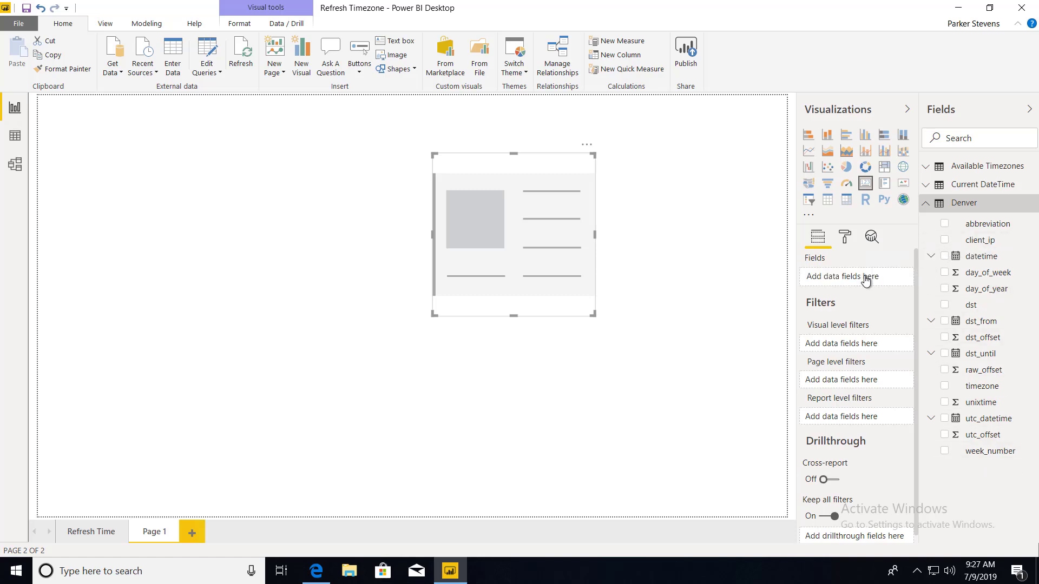
left_click_drag(865, 281, 866, 279)
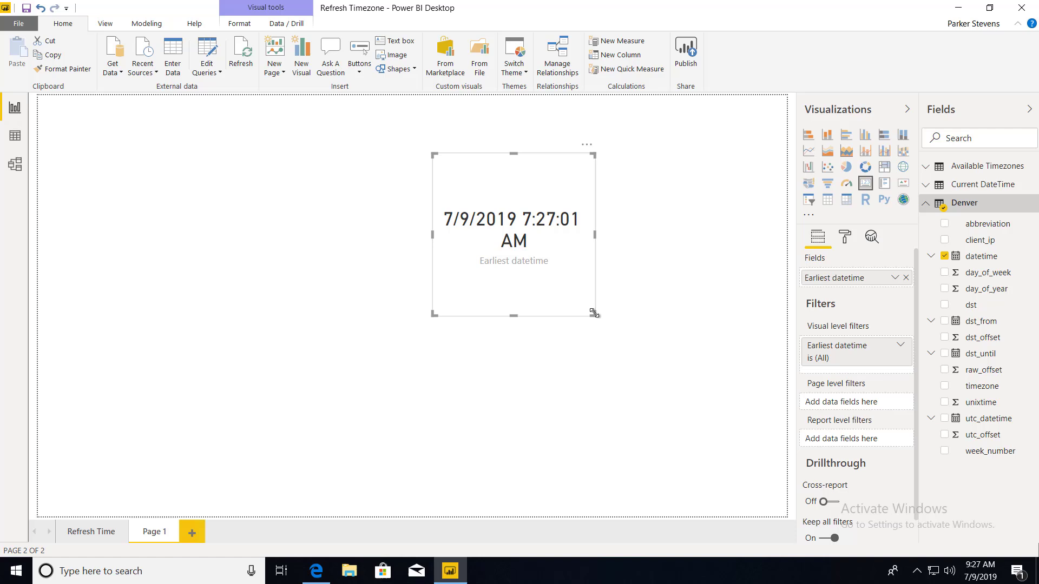
left_click_drag(594, 313, 718, 285)
left_click_drag(628, 236, 633, 287)
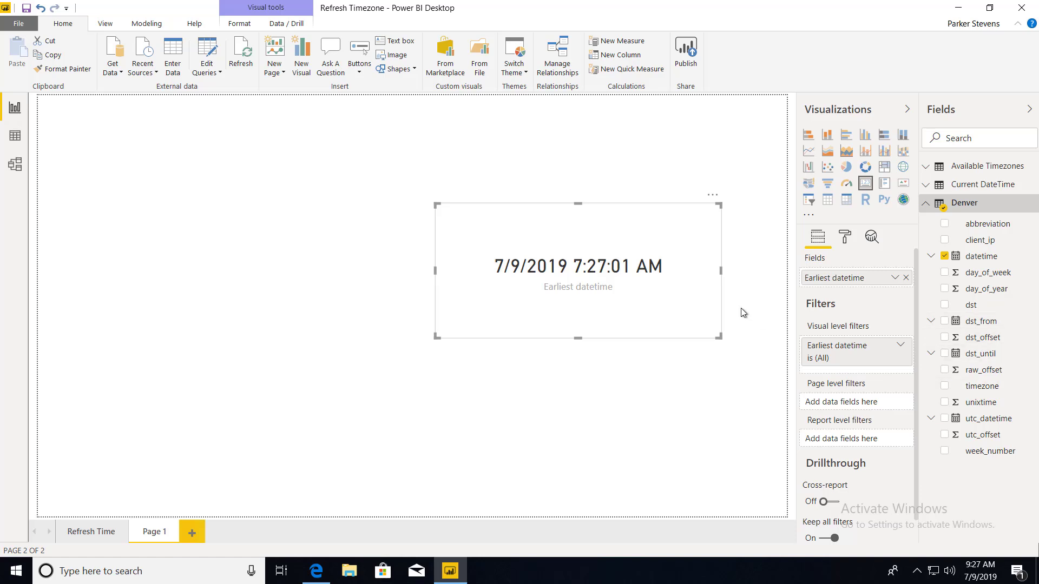
Copy and paste the Earliest datetime card, moving the duplicate to the left
key("ctrl+c")
key("ctrl+v")
left_click_drag(563, 254, 272, 255)
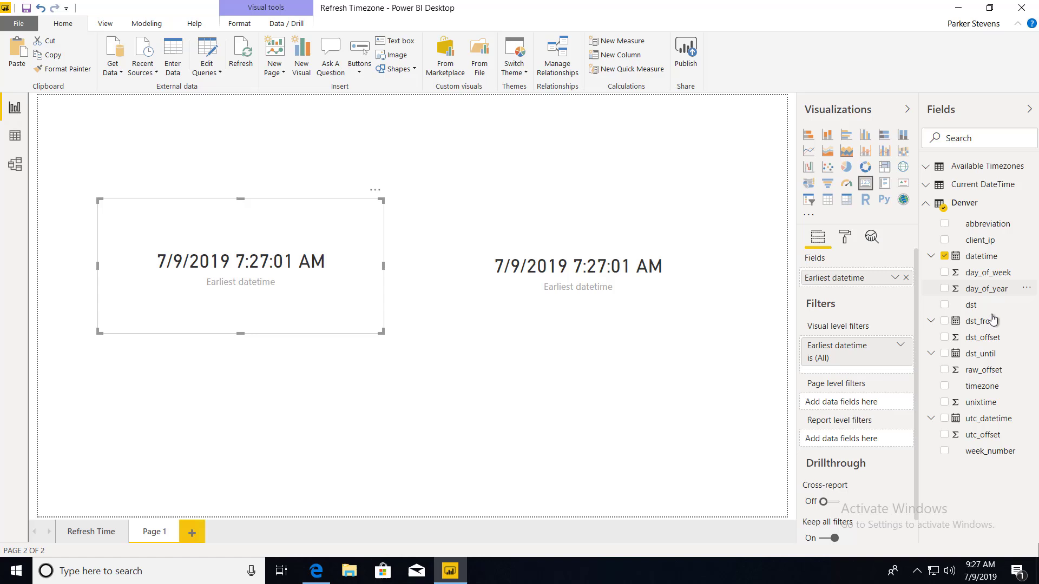
Create the Denver column DAX NOW = NOW() and place it on the left card, nudged lower
left_click(963, 203)
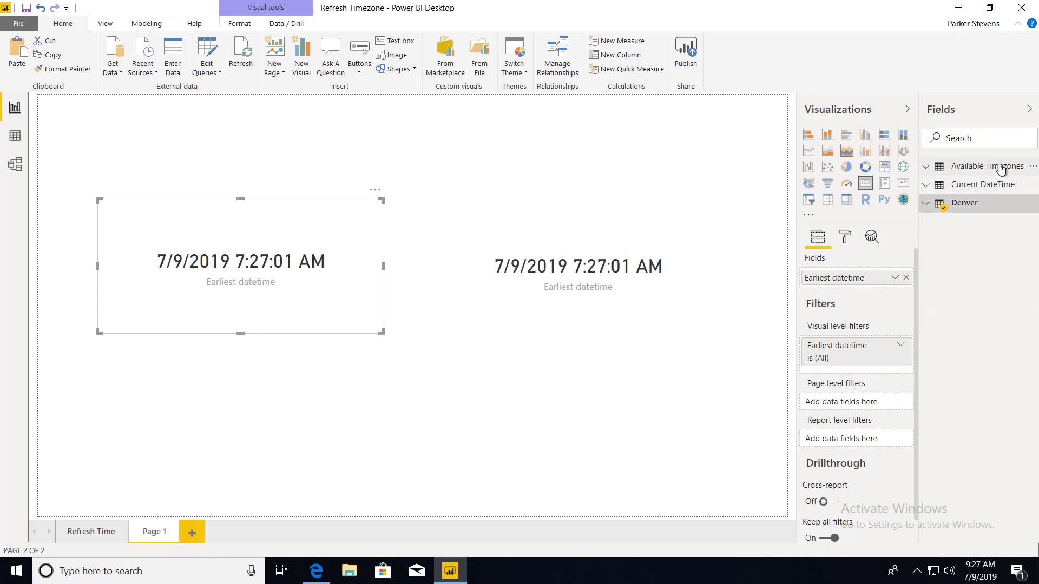
left_click(997, 186)
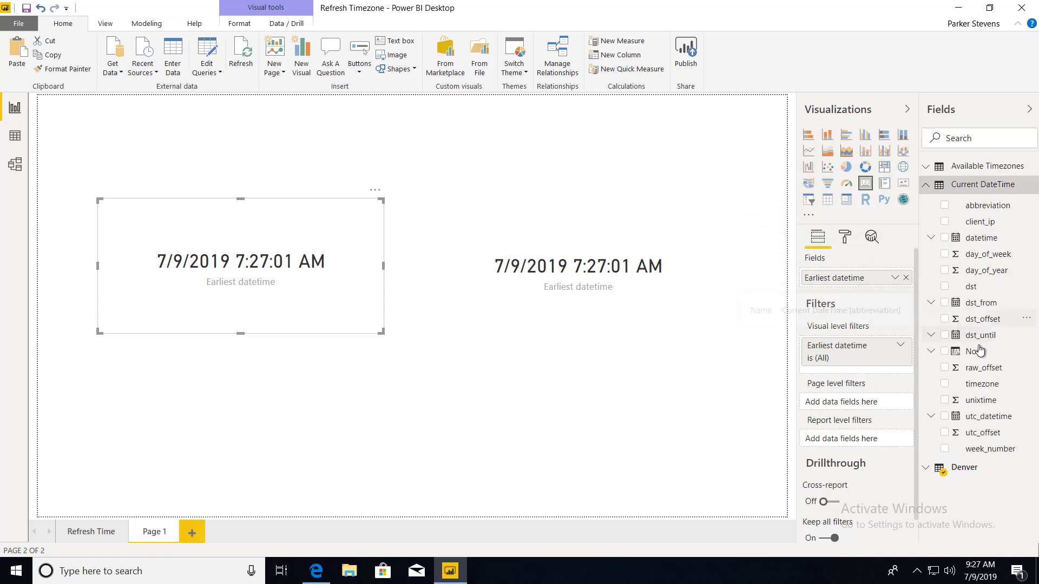
left_click(928, 185)
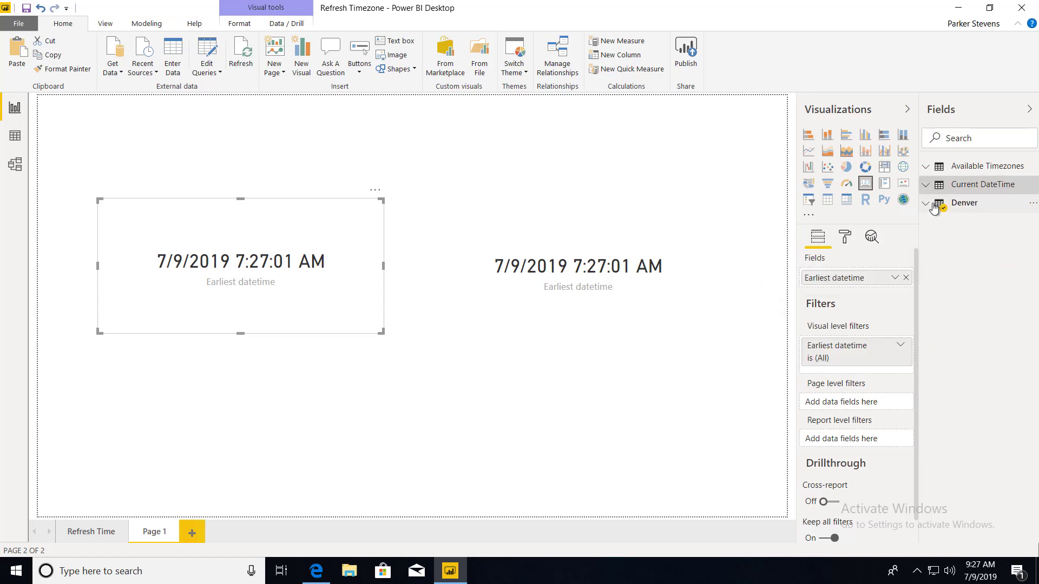
left_click(935, 208)
right_click(959, 209)
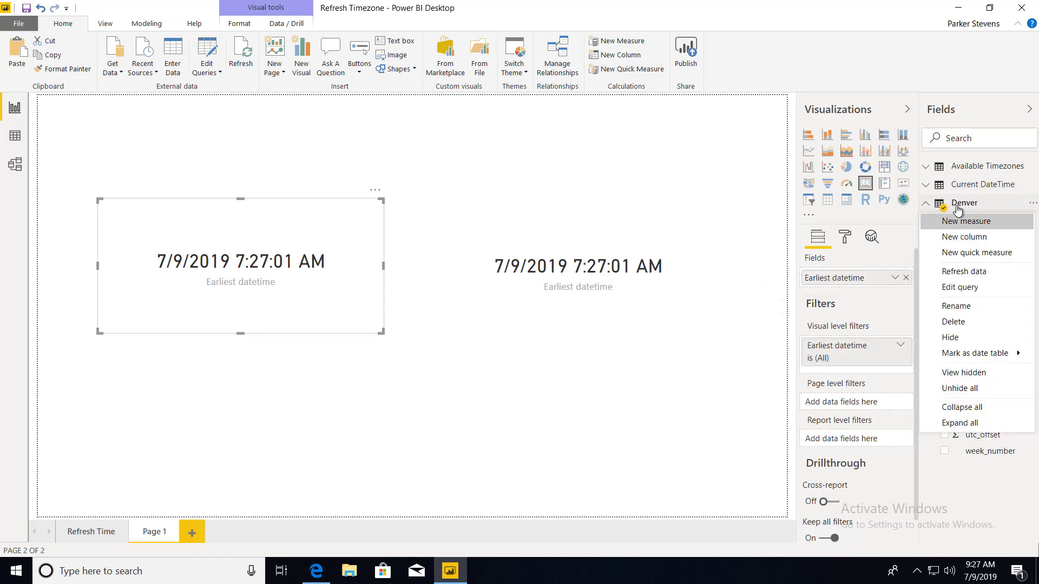
left_click(964, 238)
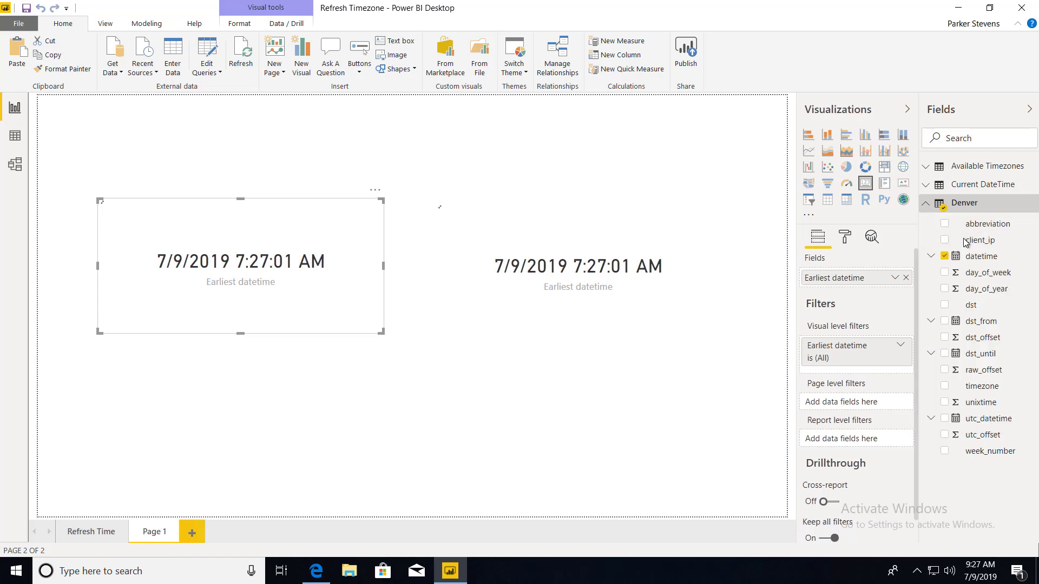
type("No")
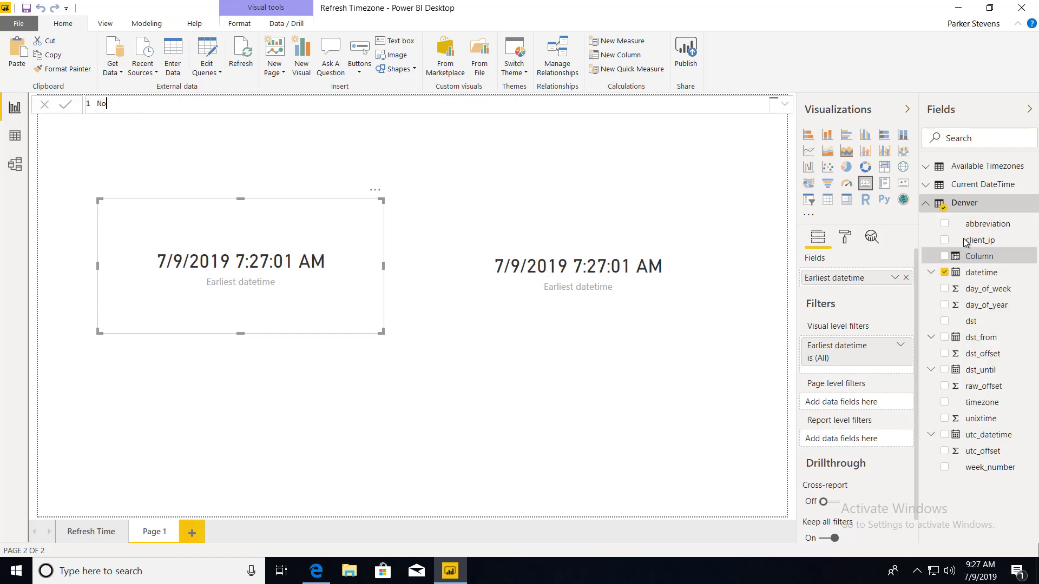
type("w")
key("BackSpace")
key("BackSpace")
key("BackSpace")
type("DAX NOW = NOW()")
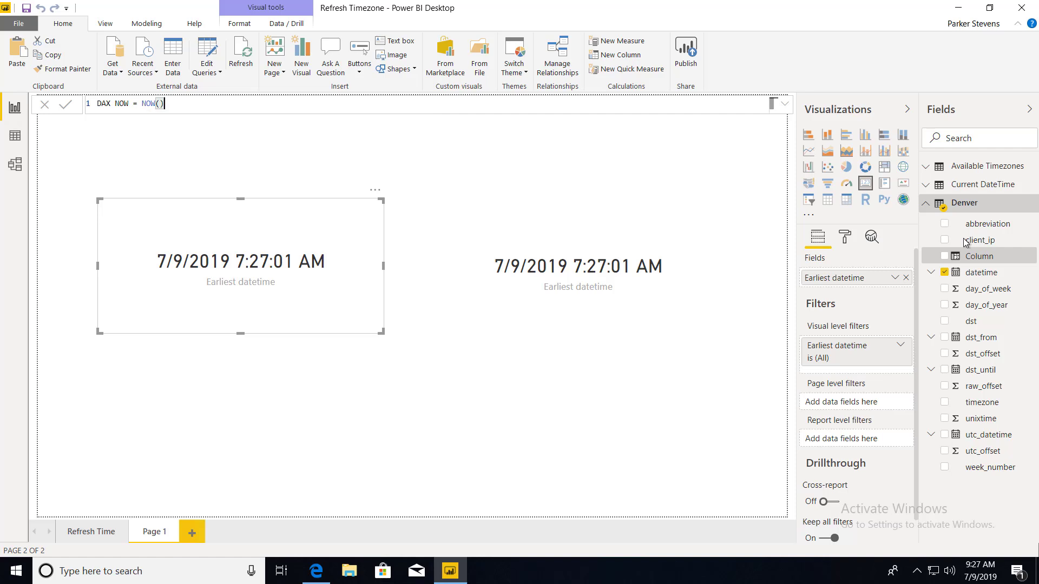
key("Return")
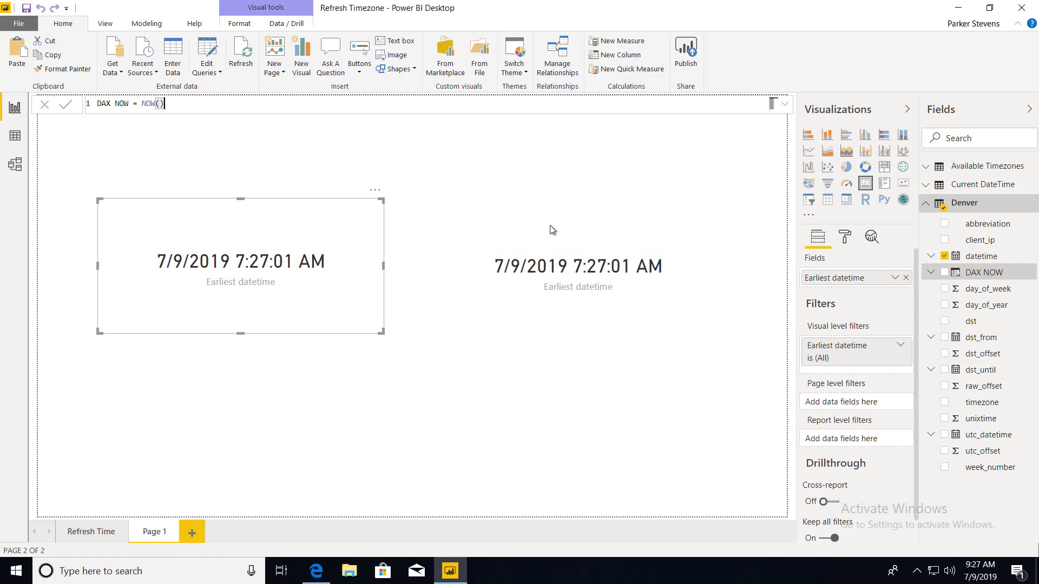
left_click_drag(1013, 277, 863, 280)
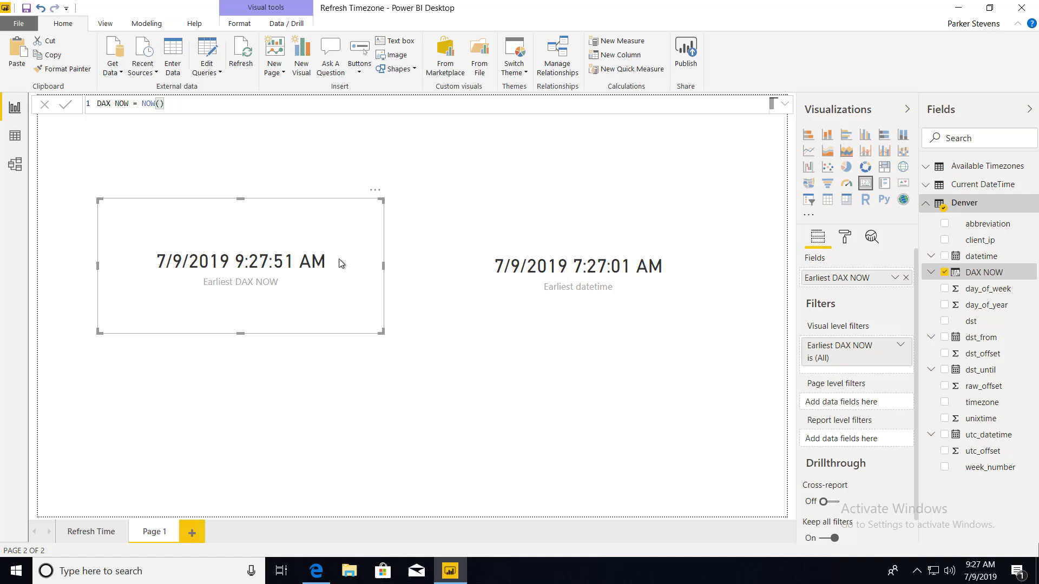
left_click_drag(339, 259, 340, 267)
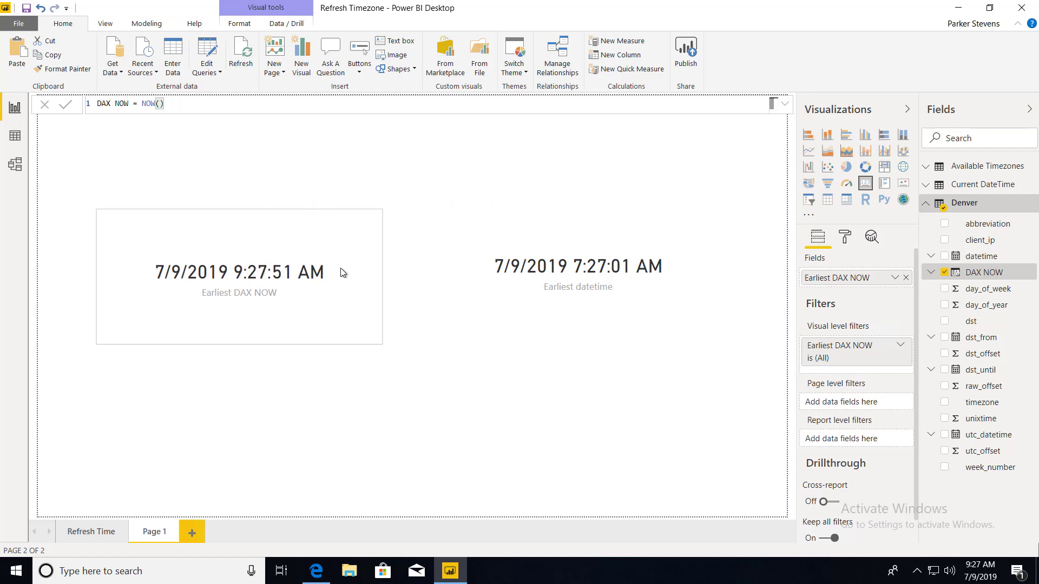
Republish Refresh Timezone.pbix, replacing the existing dataset, then switch to Edge
left_click(437, 391)
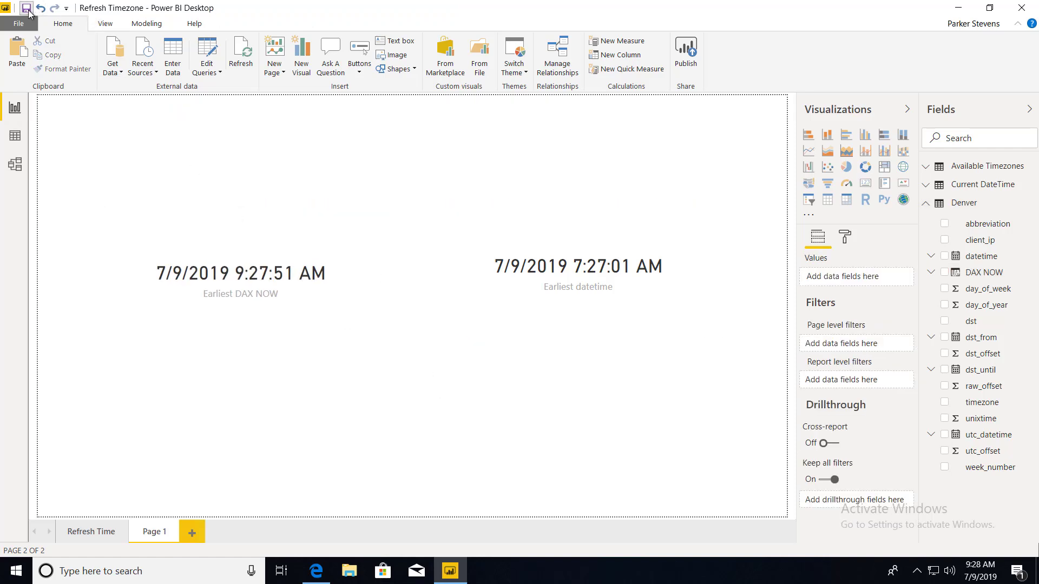
left_click(691, 69)
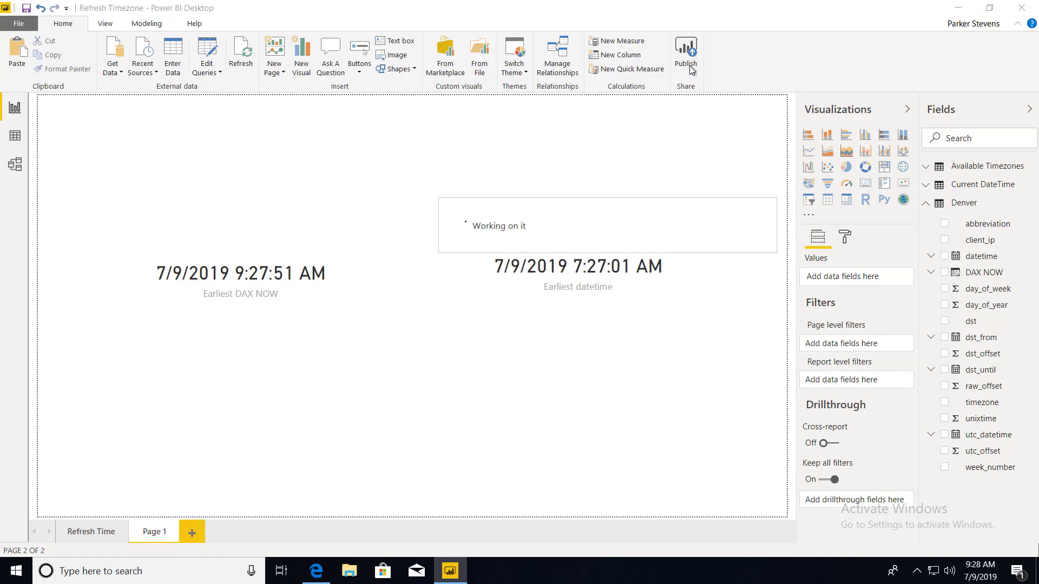
left_click(691, 66)
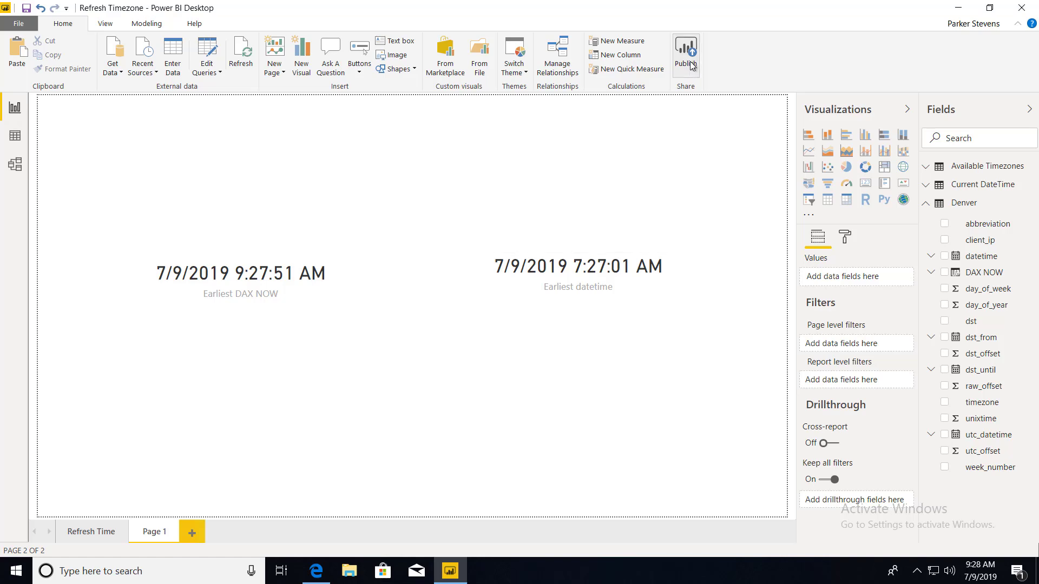
left_click(624, 366)
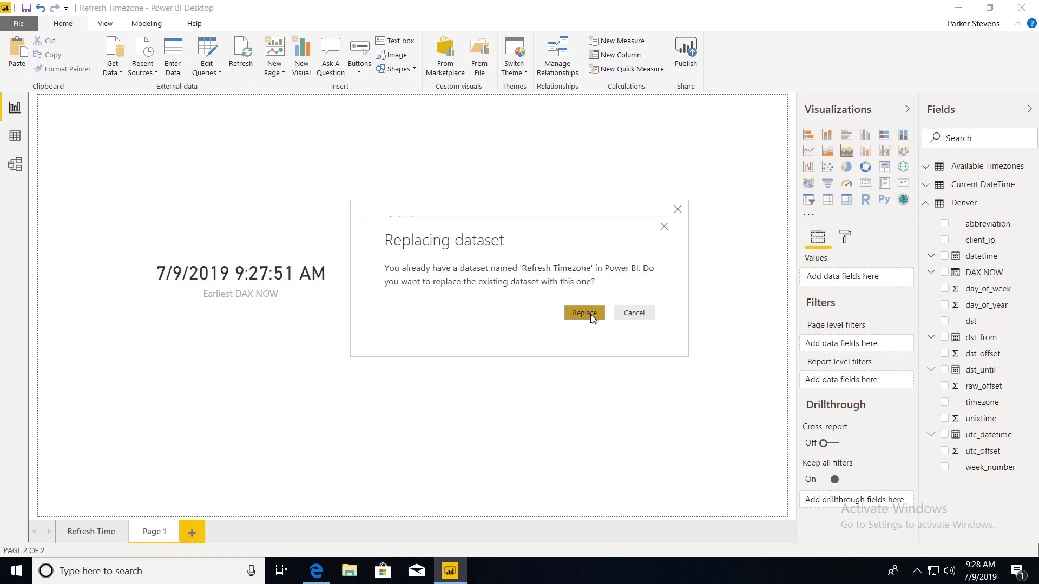
left_click(584, 313)
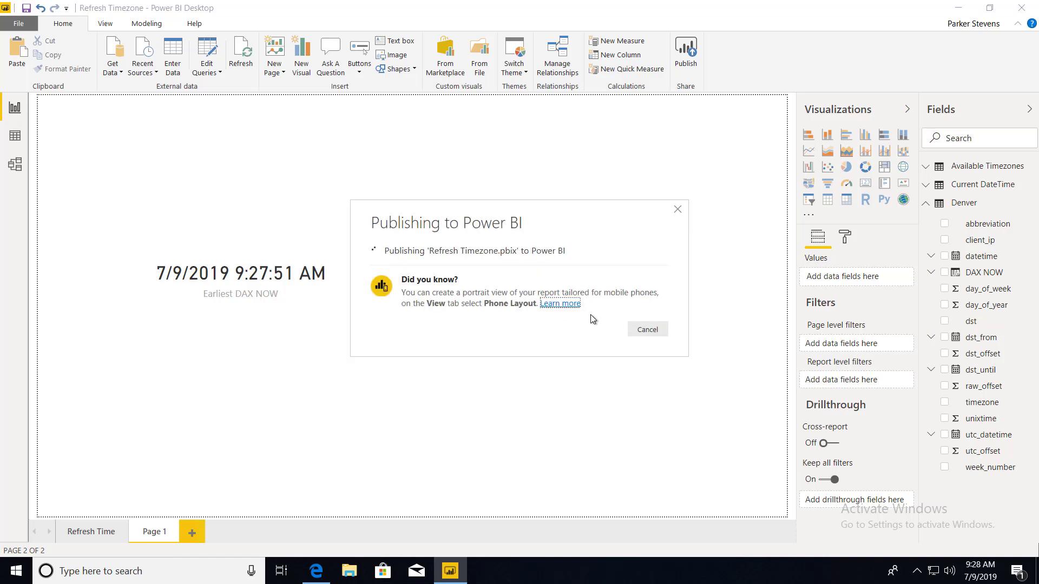
left_click(315, 569)
Attempt a refresh of the Refresh Timezone dataset in the YouTube workspace and dismiss the failure
left_click(107, 11)
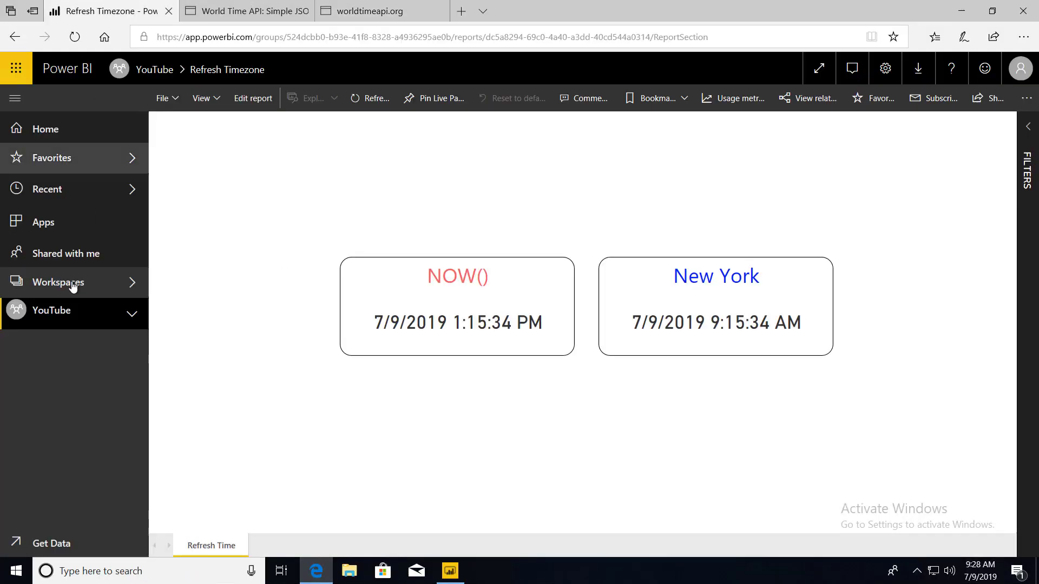
left_click(64, 316)
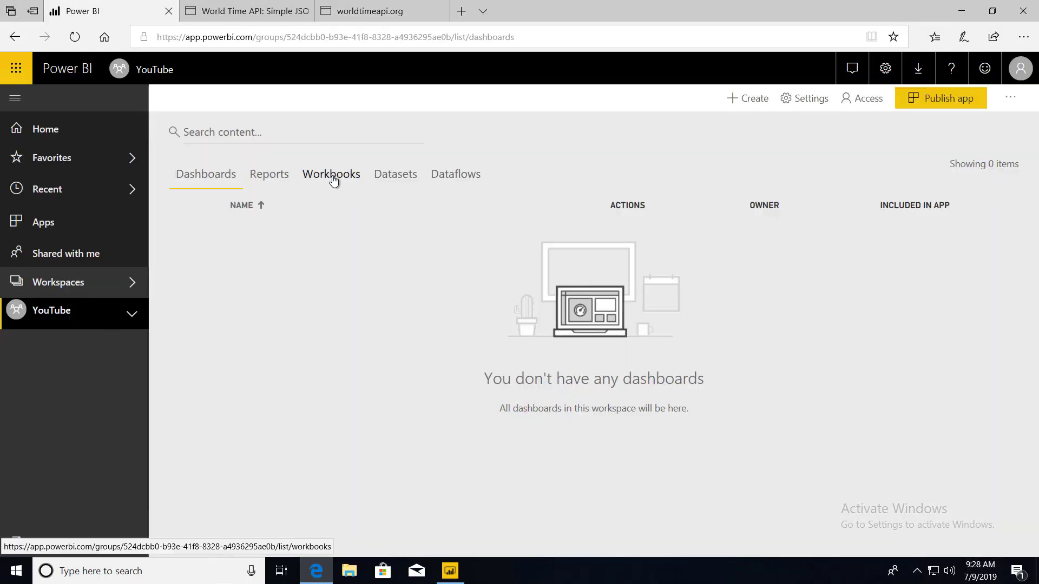
left_click(381, 174)
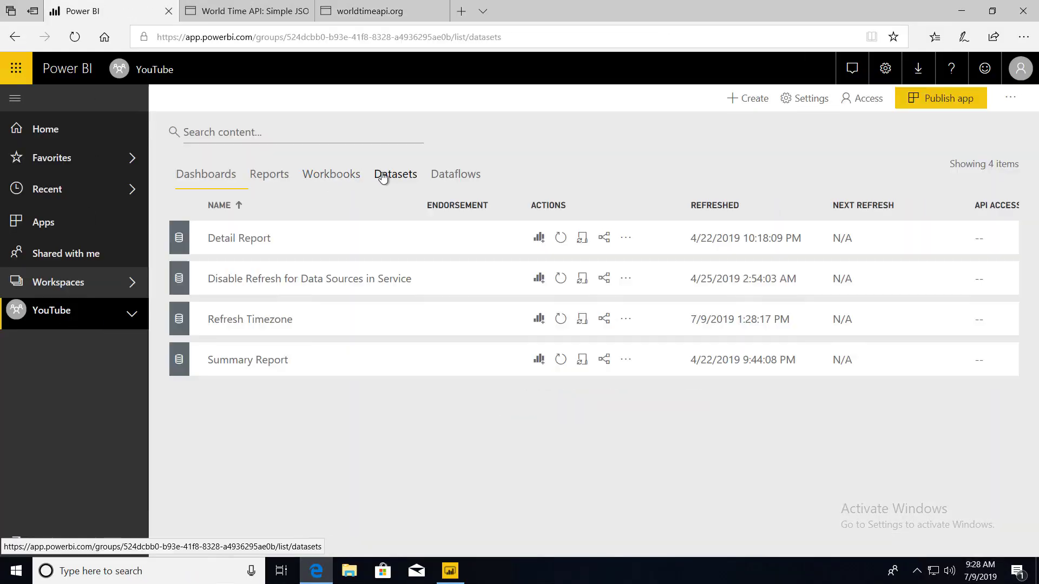
left_click(561, 319)
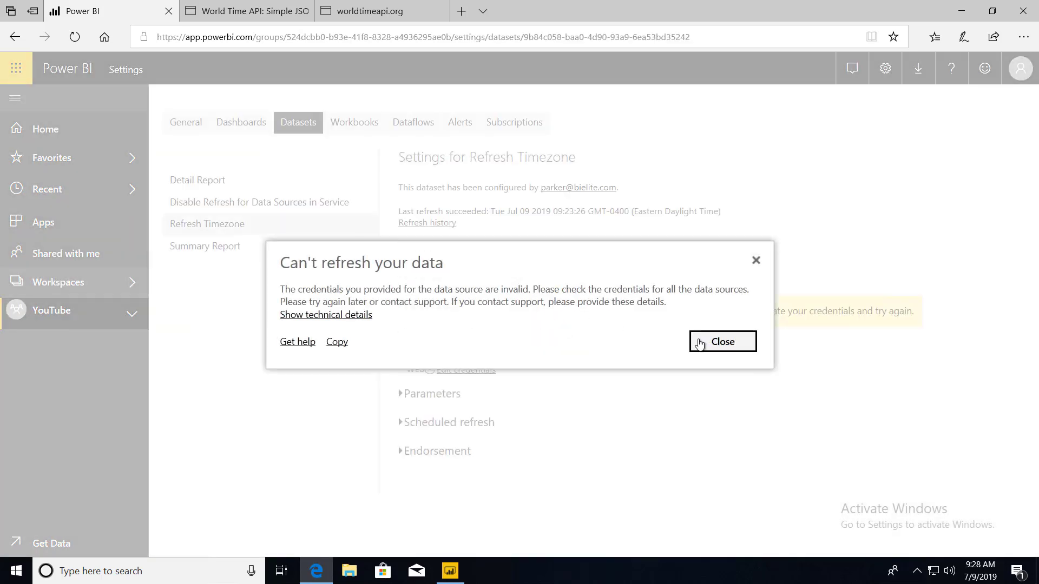
left_click(703, 344)
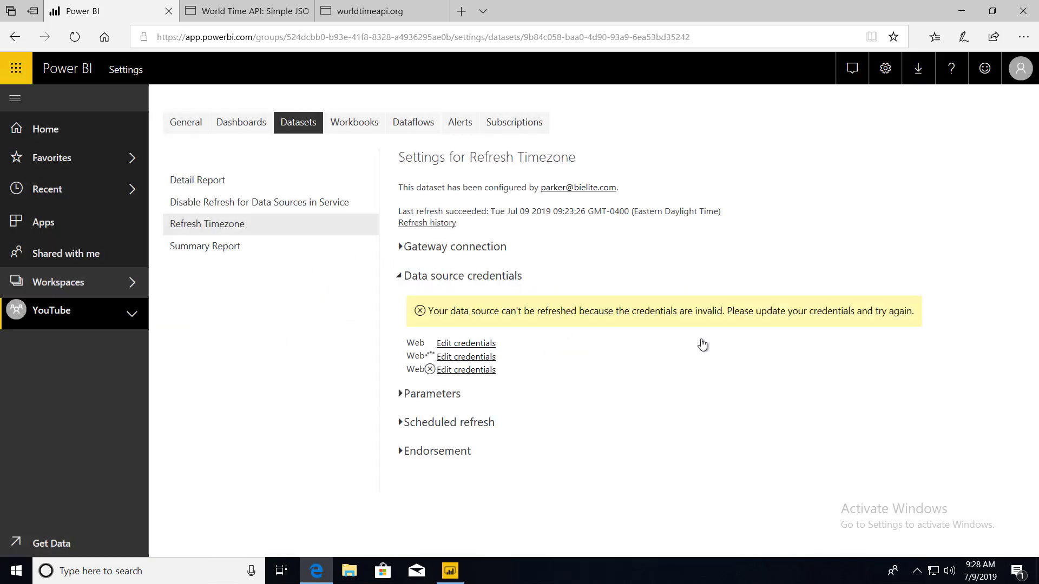
Sign in to the web source with Anonymous credentials and return to the workspace's datasets list
left_click(465, 372)
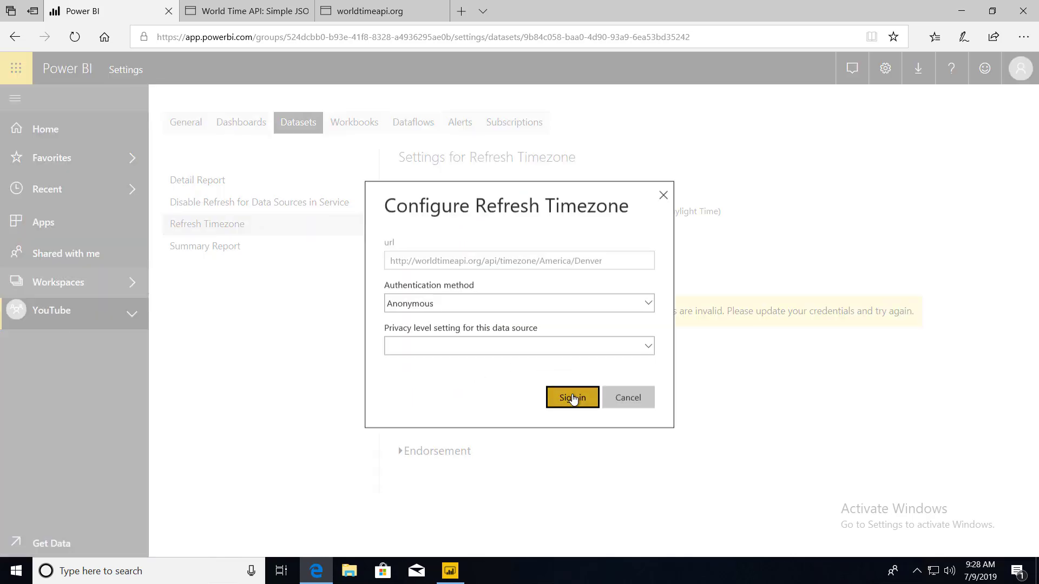
left_click(572, 398)
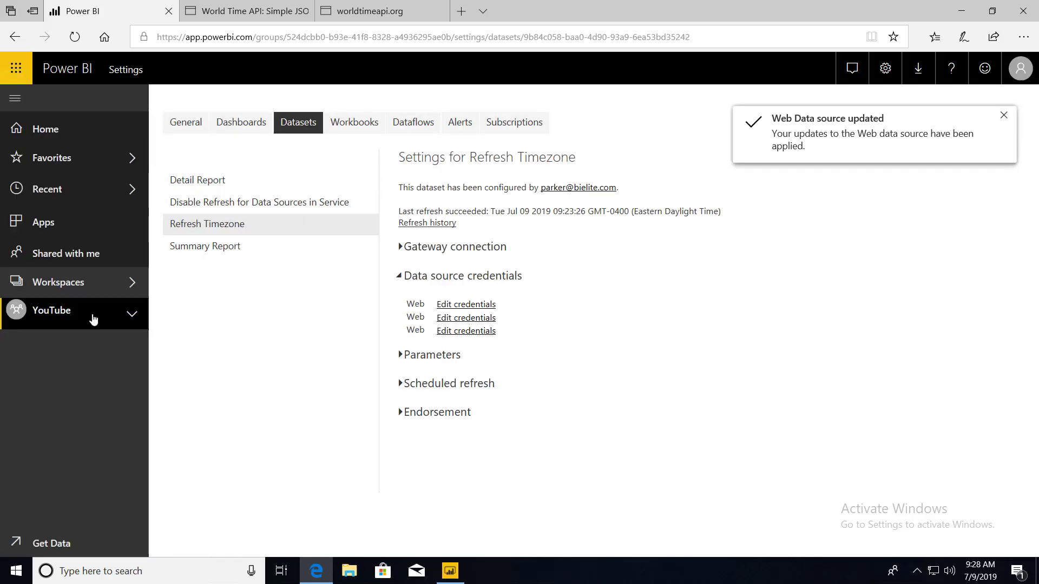
left_click(93, 320)
left_click(386, 175)
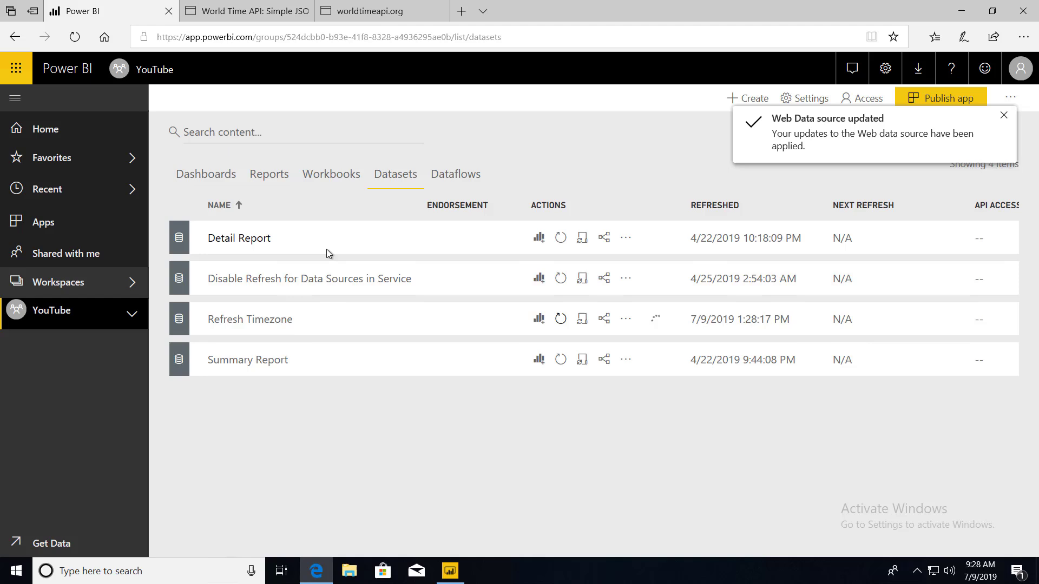
Open the Refresh Timezone report from the YouTube workspace's reports list
left_click(262, 175)
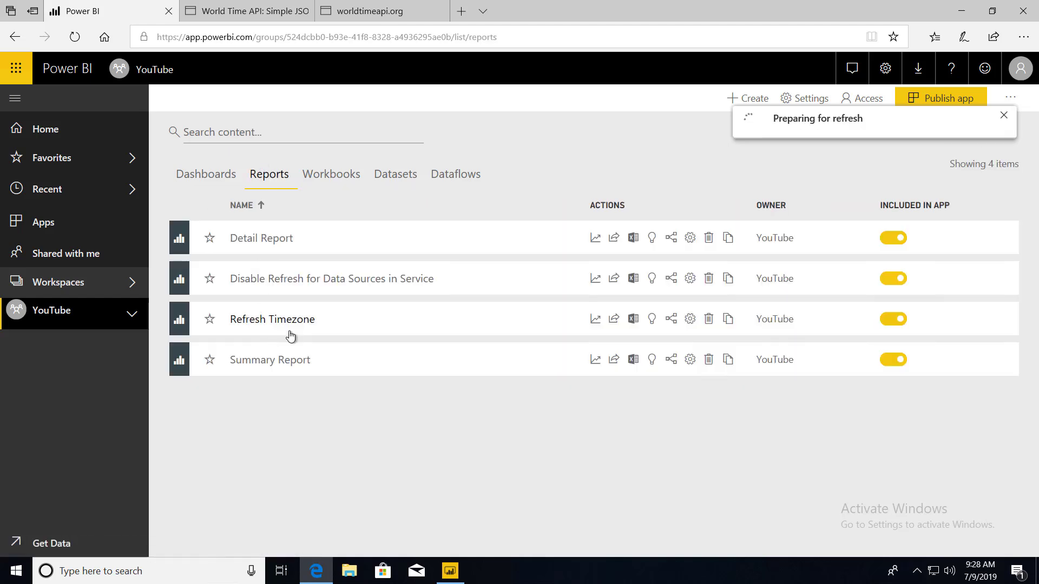
left_click(288, 330)
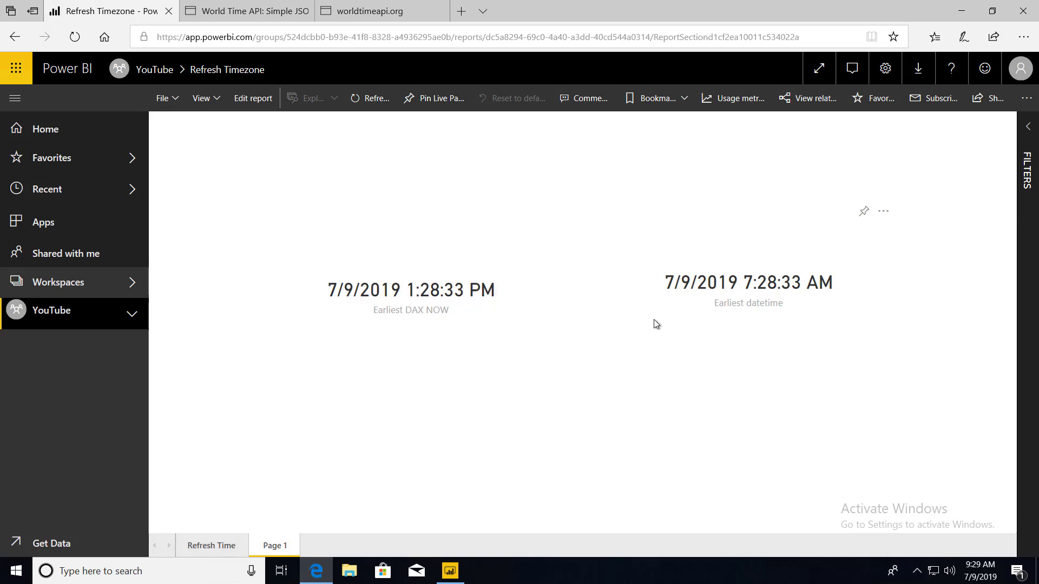
Return to the worldtimeapi.org documentation with its example timezone request URLs
left_click(248, 11)
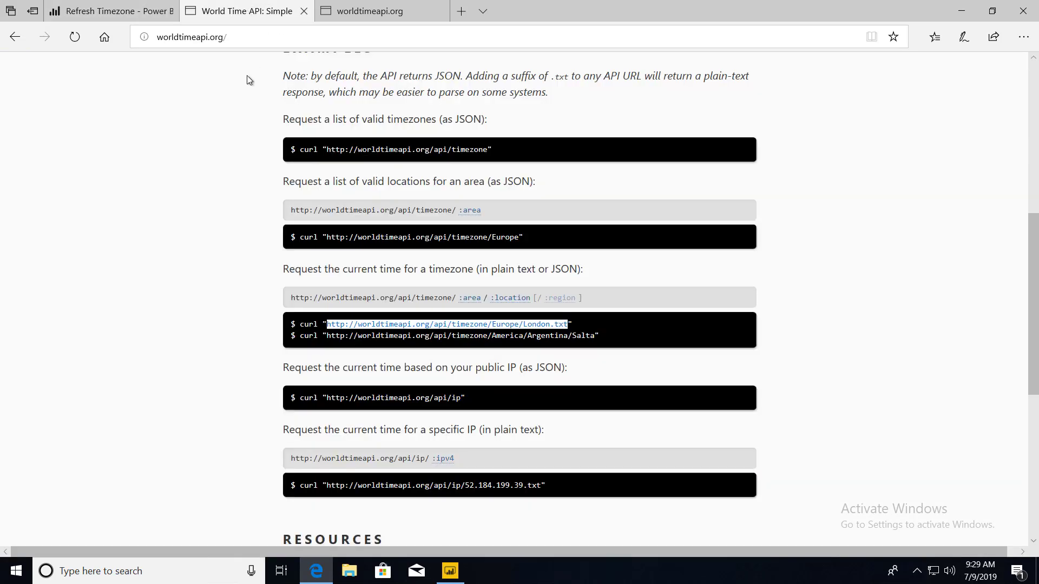